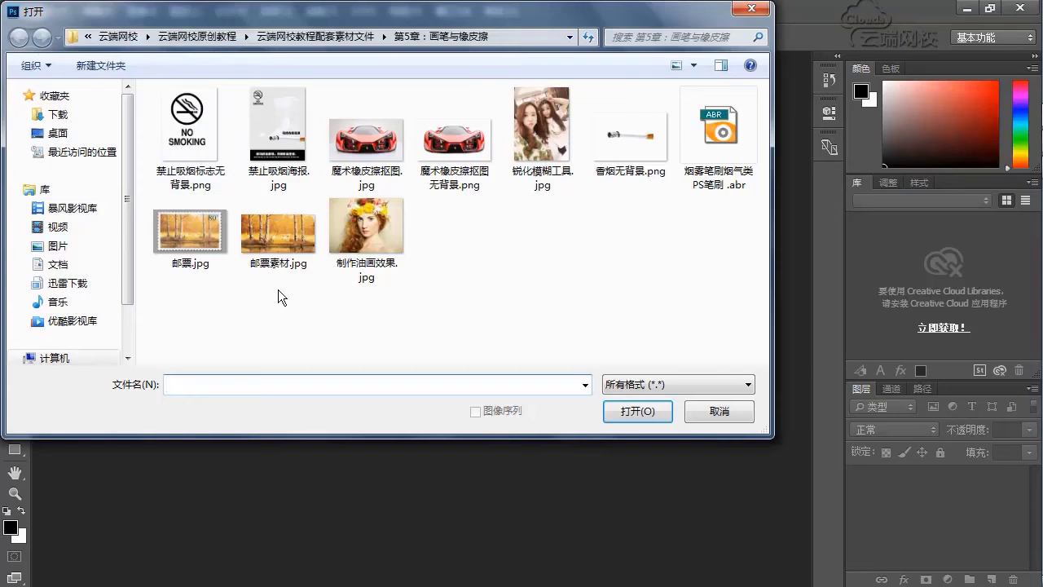
# Step: Open 邮票素材.jpg and copy its background onto a new layer
pyautogui.click(278, 232)
pyautogui.click(626, 413)
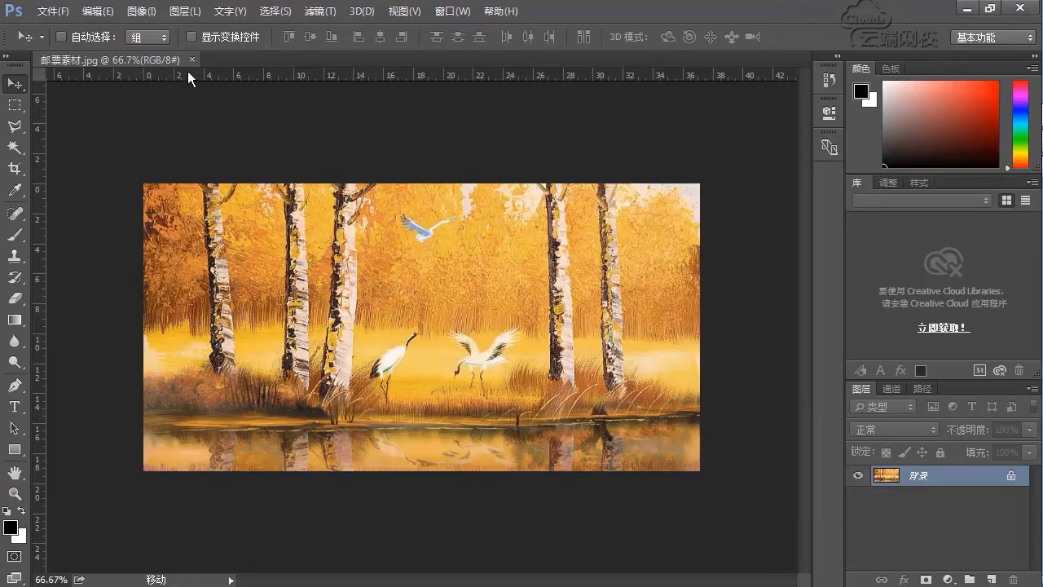
pyautogui.click(184, 10)
pyautogui.moveTo(248, 41)
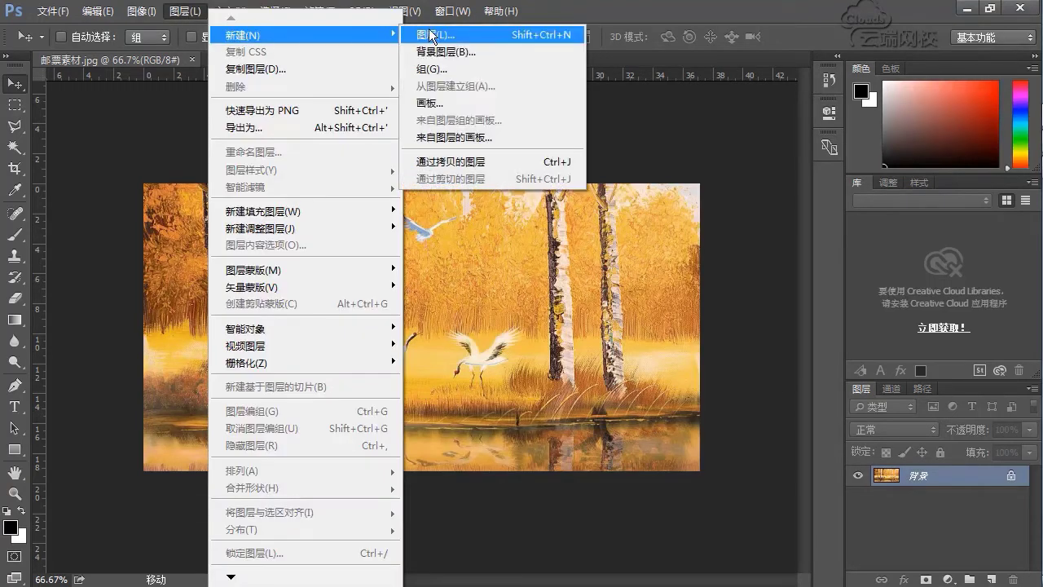
pyautogui.click(561, 166)
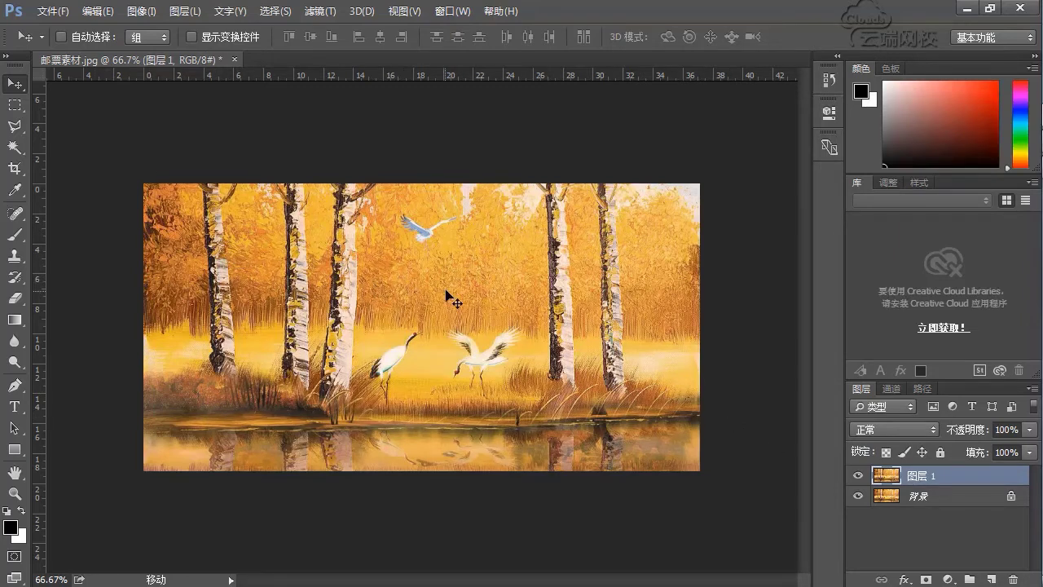
# Step: Extend the canvas outward around the picture with the Crop tool, leaving margins of about 3.5 to 4 ruler units on all sides
pyautogui.press('c')
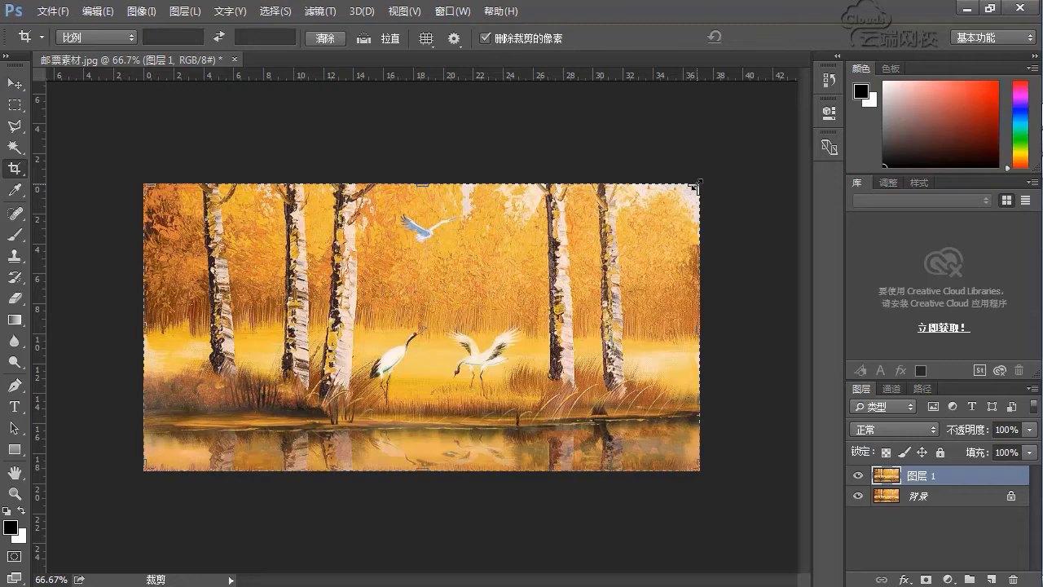
pyautogui.moveTo(694, 186); pyautogui.dragTo(732, 164)
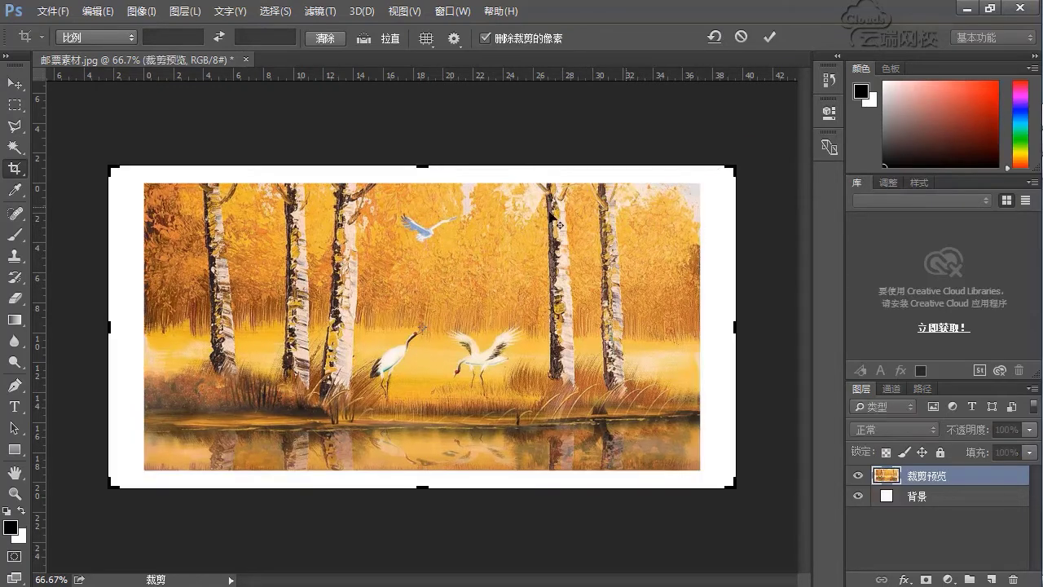
pyautogui.moveTo(422, 165); pyautogui.dragTo(422, 152)
pyautogui.moveTo(106, 327); pyautogui.dragTo(91, 327)
pyautogui.moveTo(425, 154); pyautogui.dragTo(422, 125)
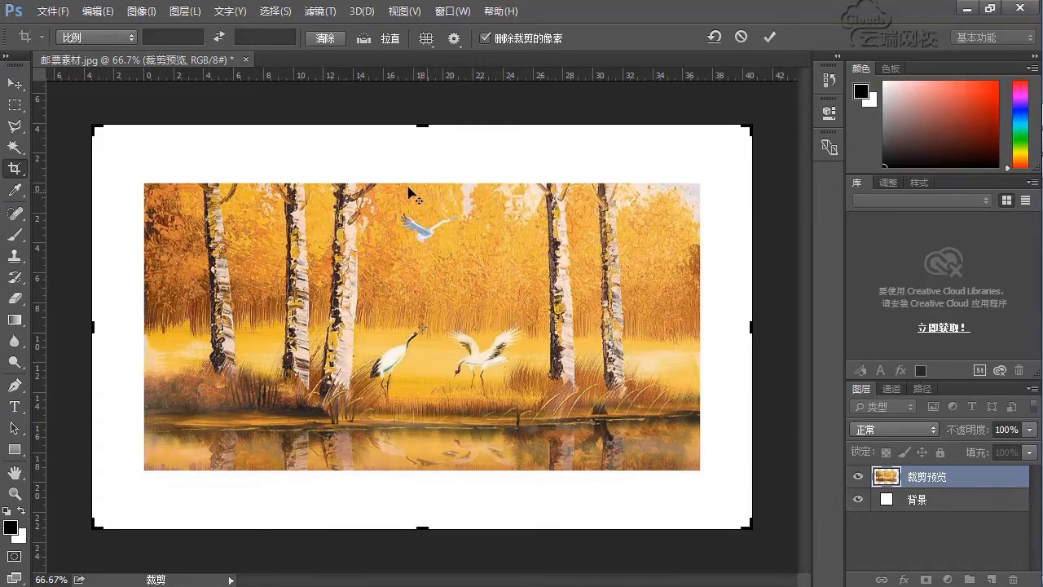
pyautogui.click(771, 36)
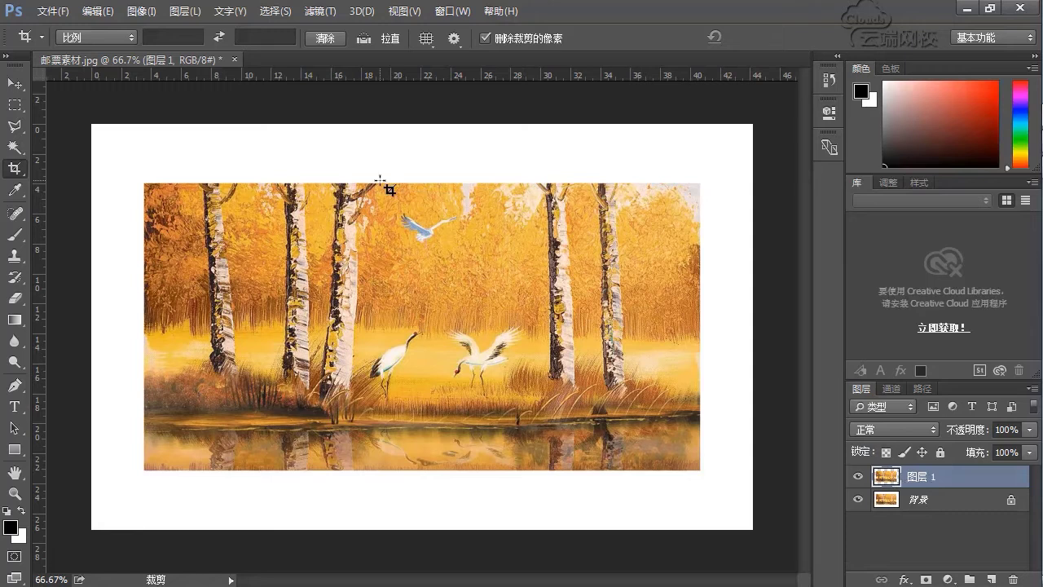
# Step: Duplicate the 图层 1 layer through a copied layer
pyautogui.click(184, 12)
pyautogui.moveTo(324, 37)
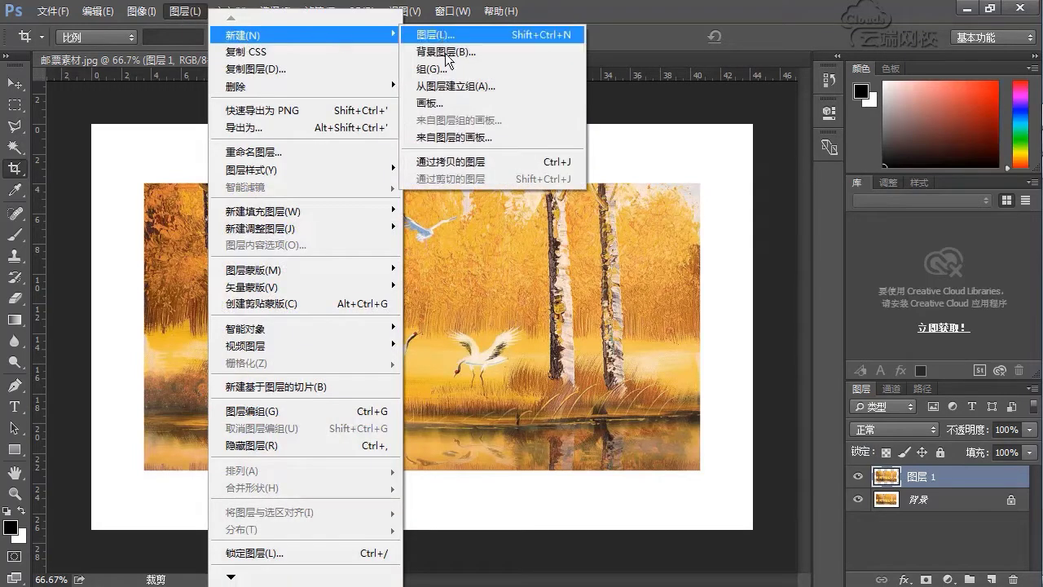
pyautogui.click(448, 166)
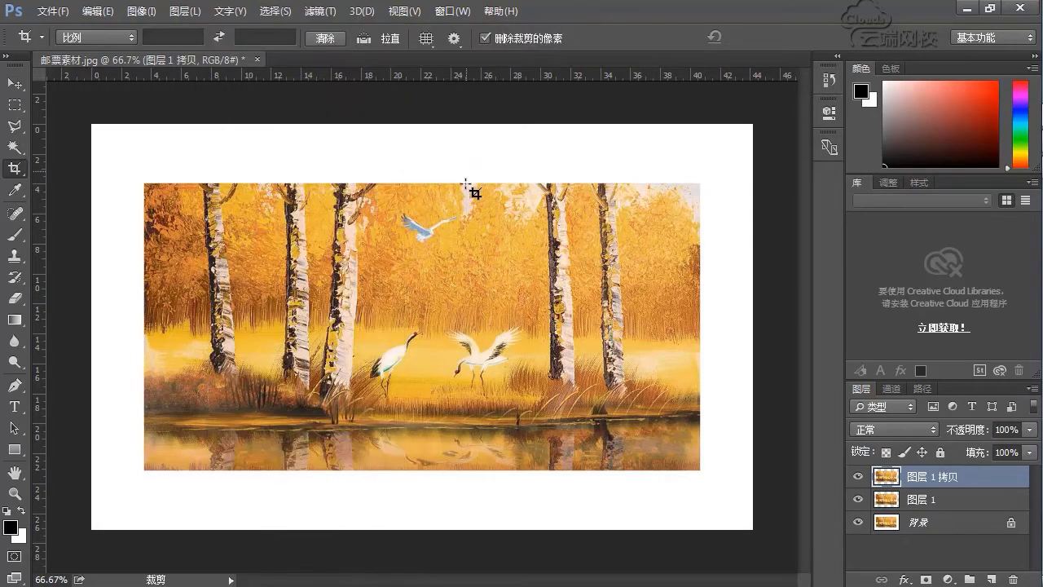
# Step: Rename the 图层 1 layer as 白色背景
pyautogui.click(924, 510)
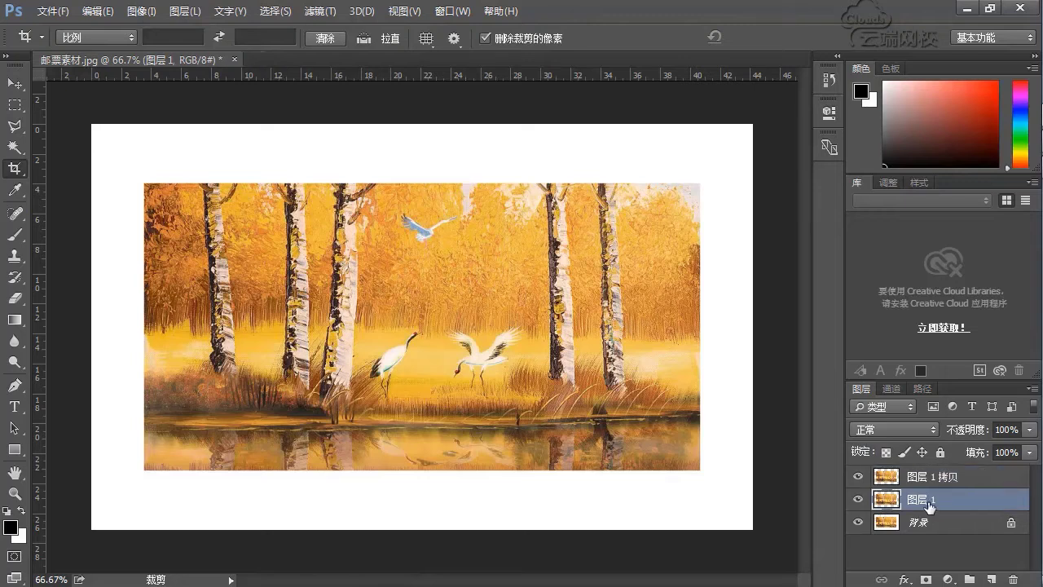
pyautogui.doubleClick(927, 501)
pyautogui.write('白色')
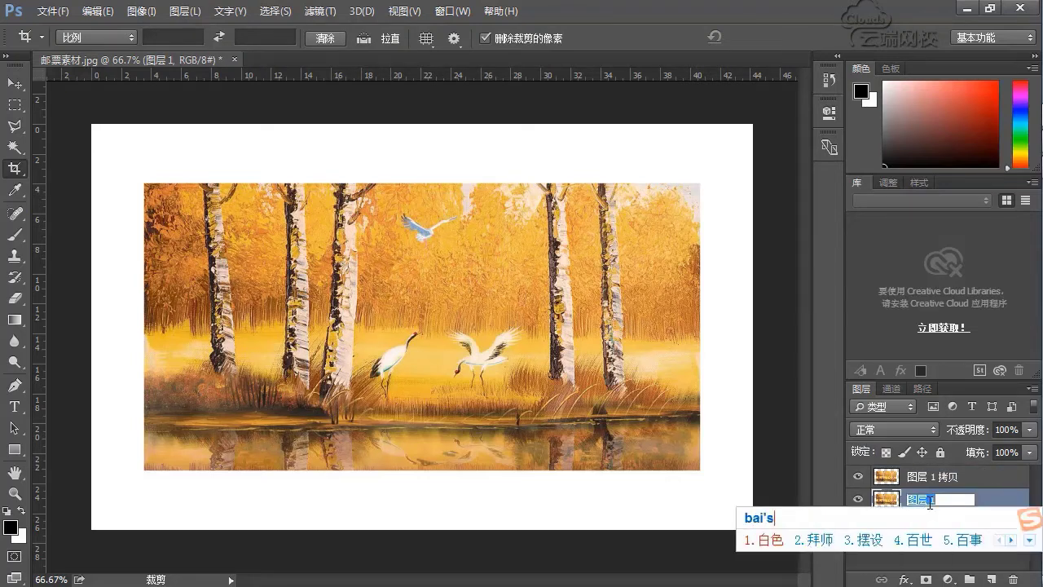
pyautogui.write('beijing')
pyautogui.press('space')
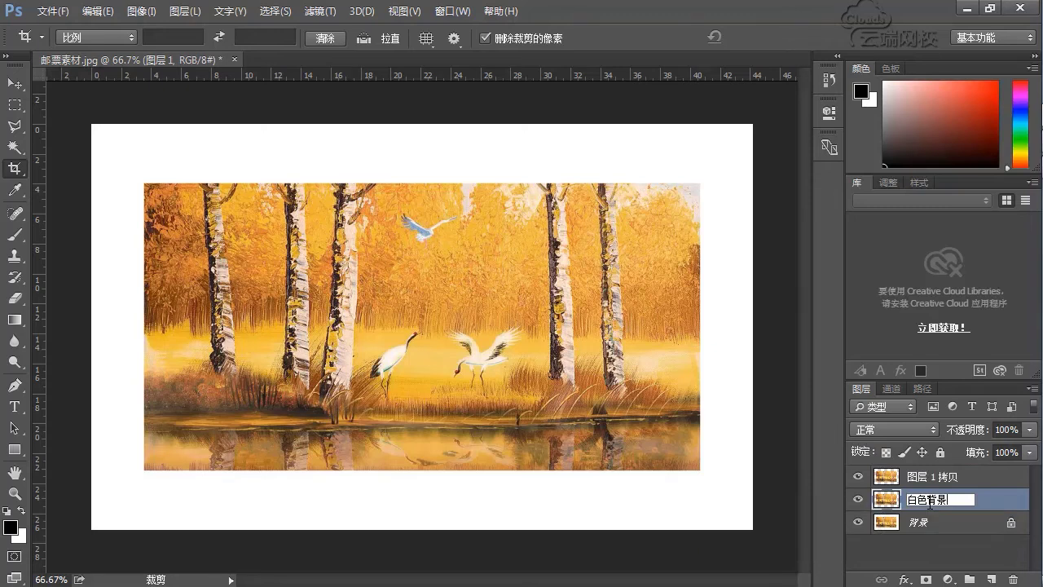
pyautogui.press('Return')
# Step: Rename the topmost picture copy layer as 邮票
pyautogui.doubleClick(928, 477)
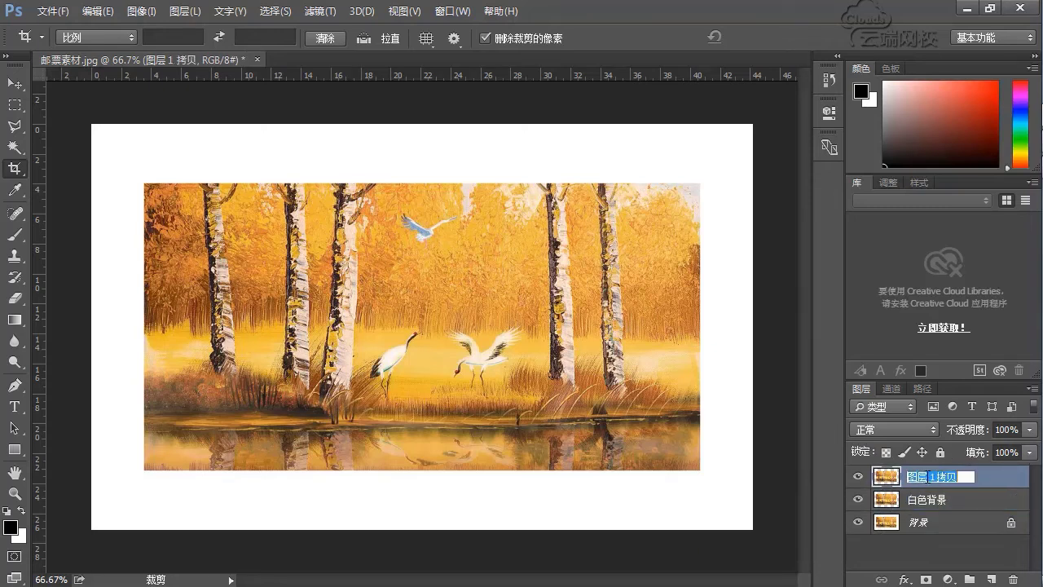
pyautogui.write('youpiao')
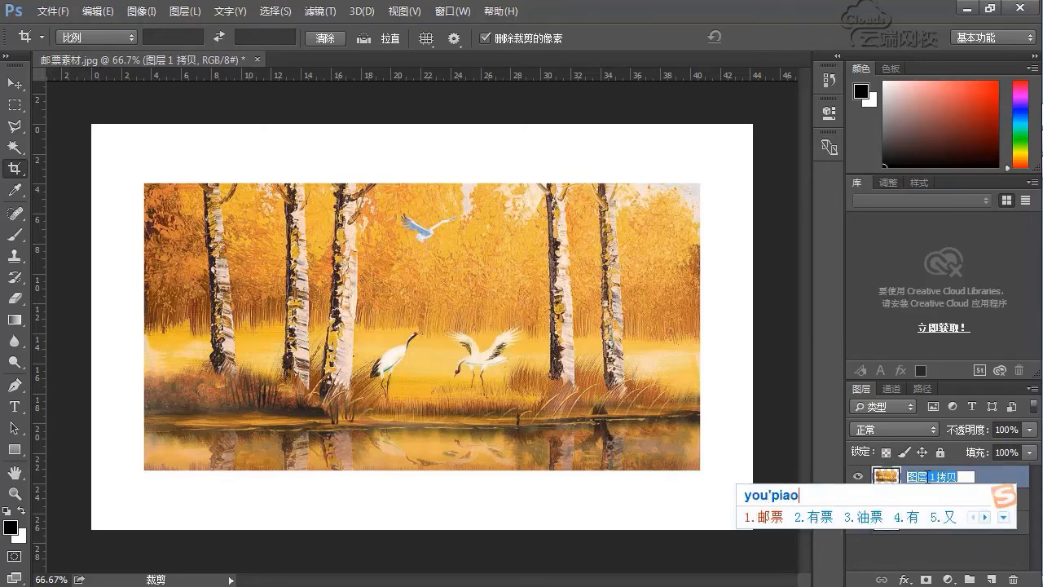
pyautogui.press('space')
pyautogui.click(950, 497)
pyautogui.click(954, 486)
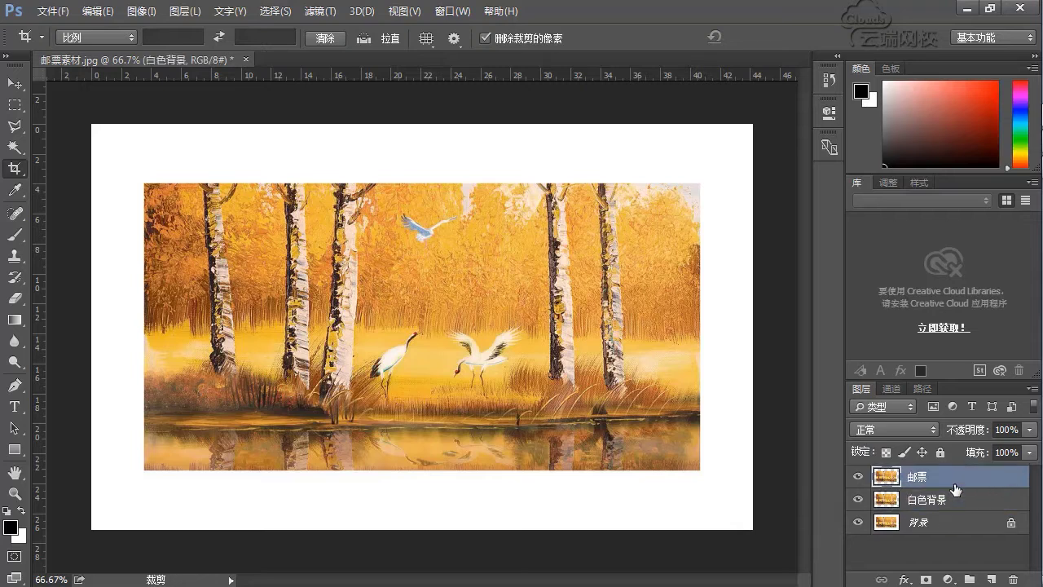
# Step: Set the foreground colour to a medium grey and fill the 背景 layer with it
pyautogui.click(934, 504)
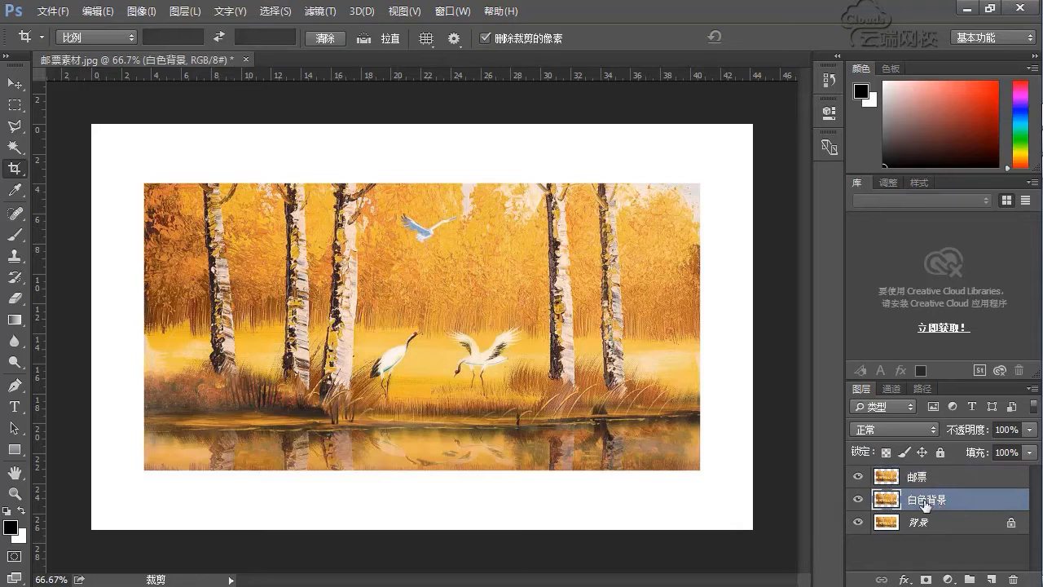
pyautogui.click(896, 524)
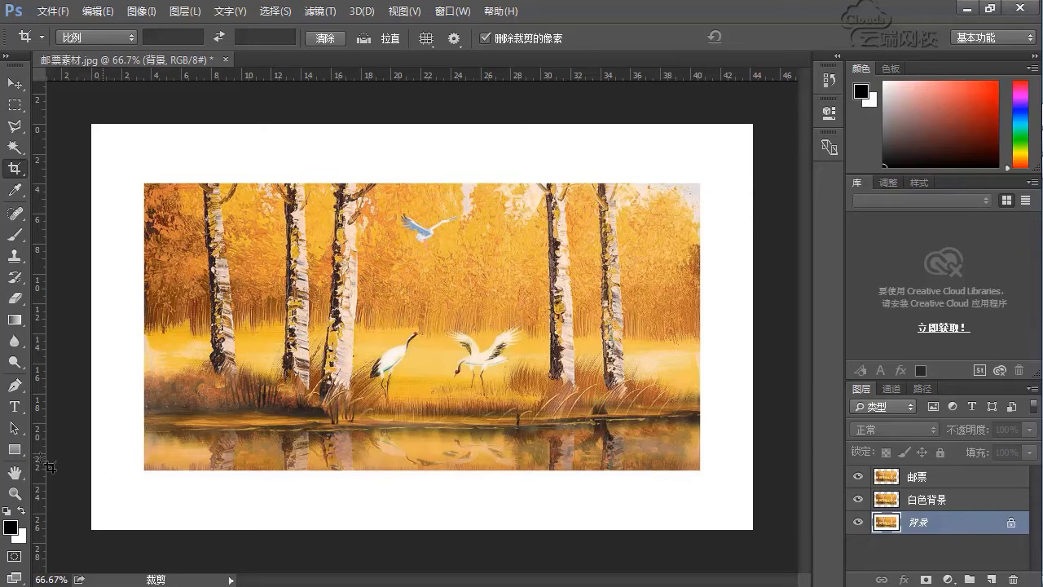
pyautogui.click(11, 527)
pyautogui.click(547, 359)
pyautogui.moveTo(547, 358); pyautogui.dragTo(557, 302)
pyautogui.click(937, 215)
pyautogui.press('c')
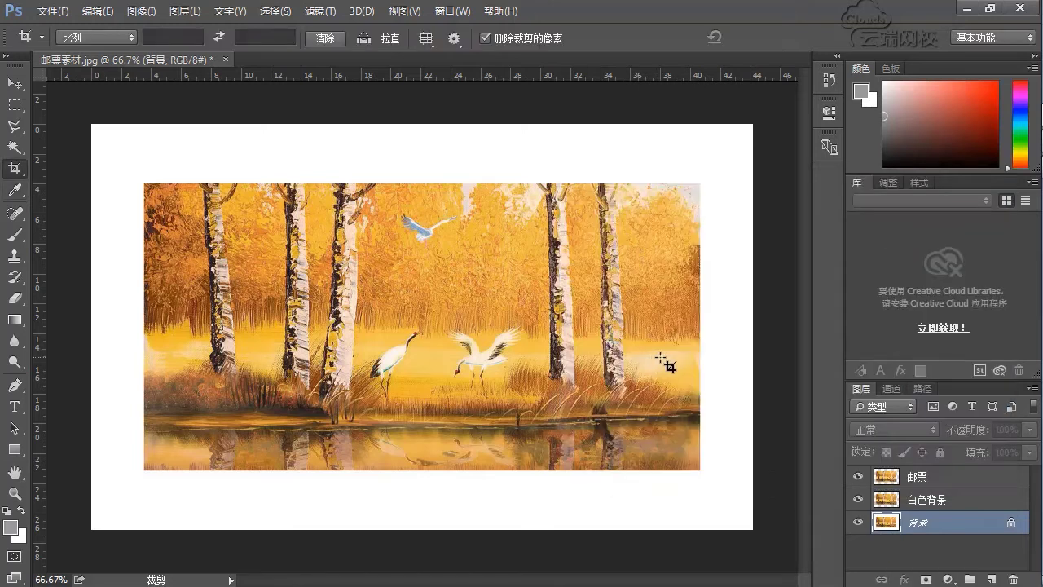
pyautogui.hotkey('alt', 'Delete')
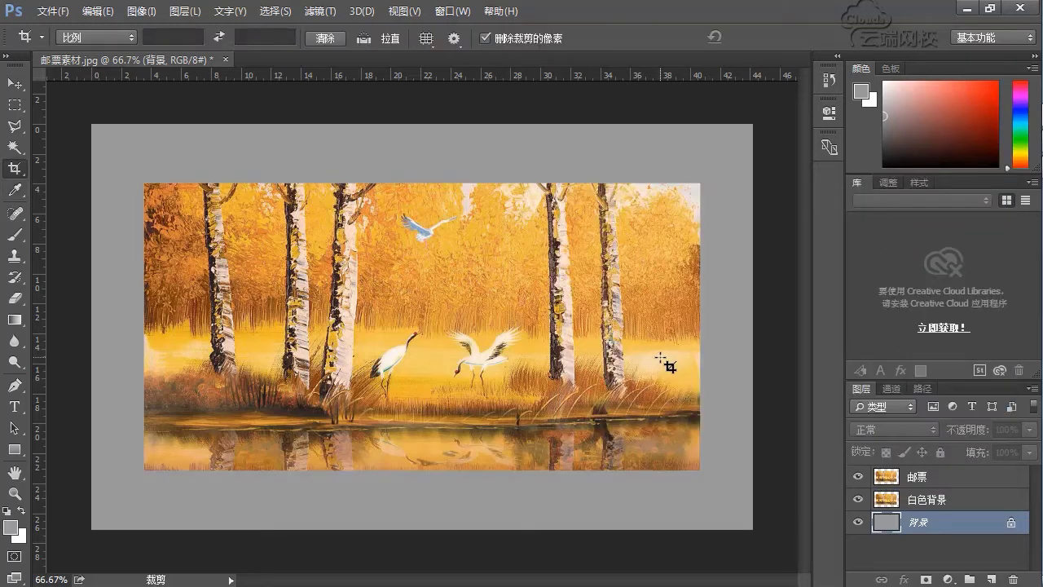
# Step: Select the picture's rectangular outline and fill it with white on the 白色背景 layer
pyautogui.click(933, 497)
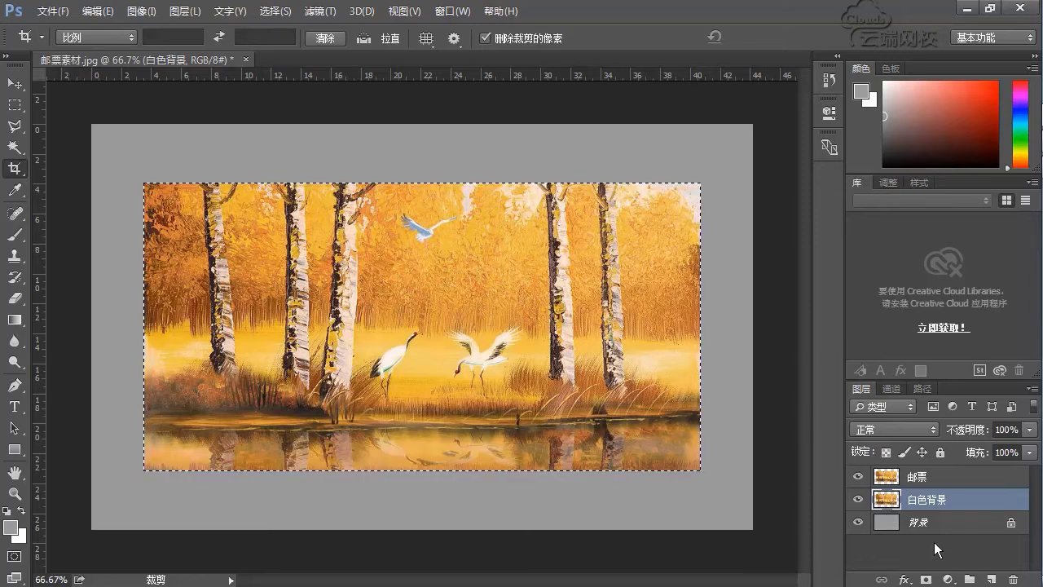
pyautogui.click(919, 524)
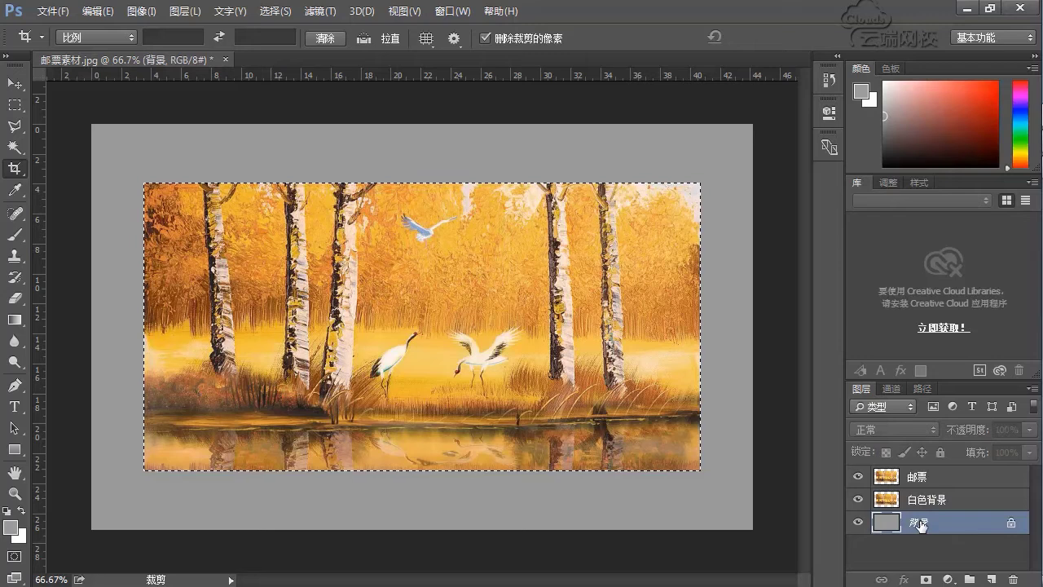
pyautogui.hotkey('alt', ']')
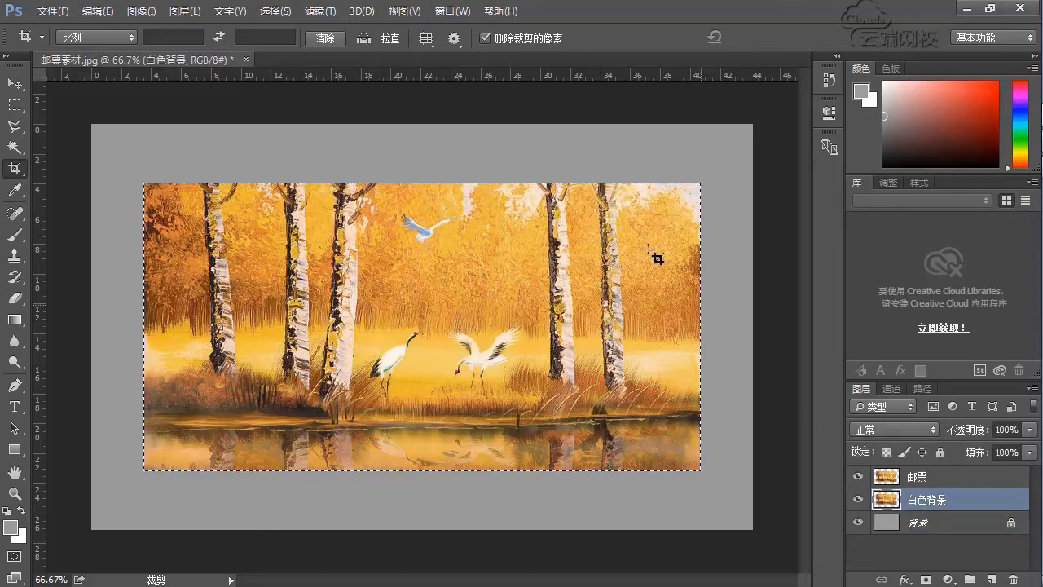
pyautogui.click(900, 522)
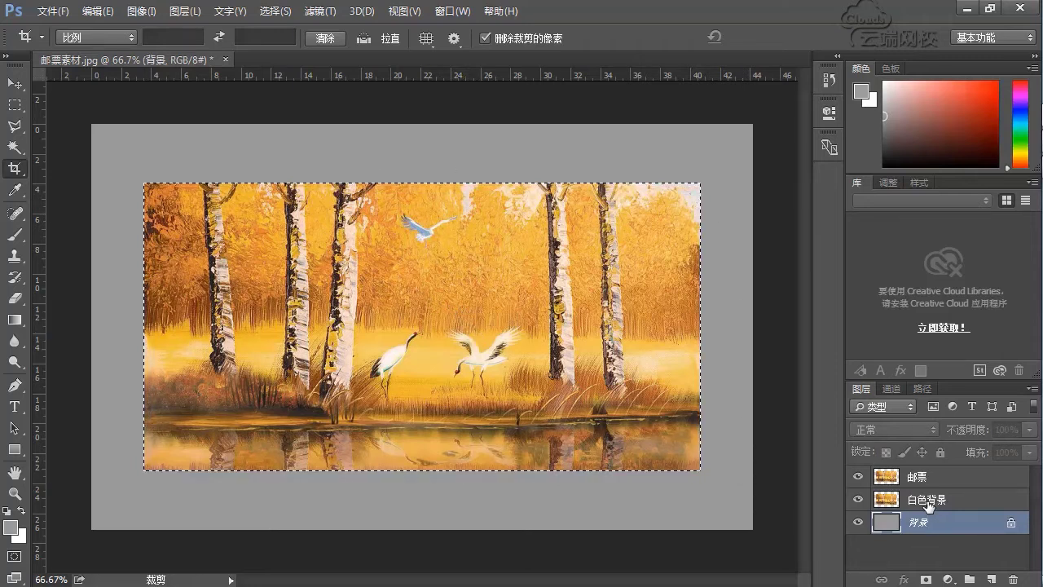
pyautogui.click(900, 505)
pyautogui.press('ctrl')
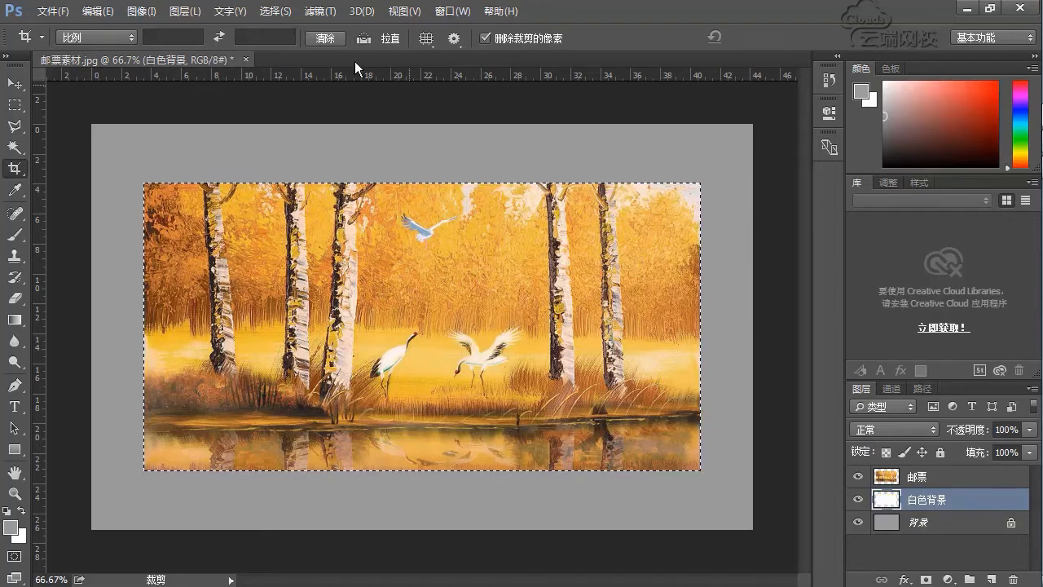
# Step: Deselect the picture area, then hide and show the 邮票 layer to check the fill on 白色背景
pyautogui.click(275, 11)
pyautogui.click(304, 43)
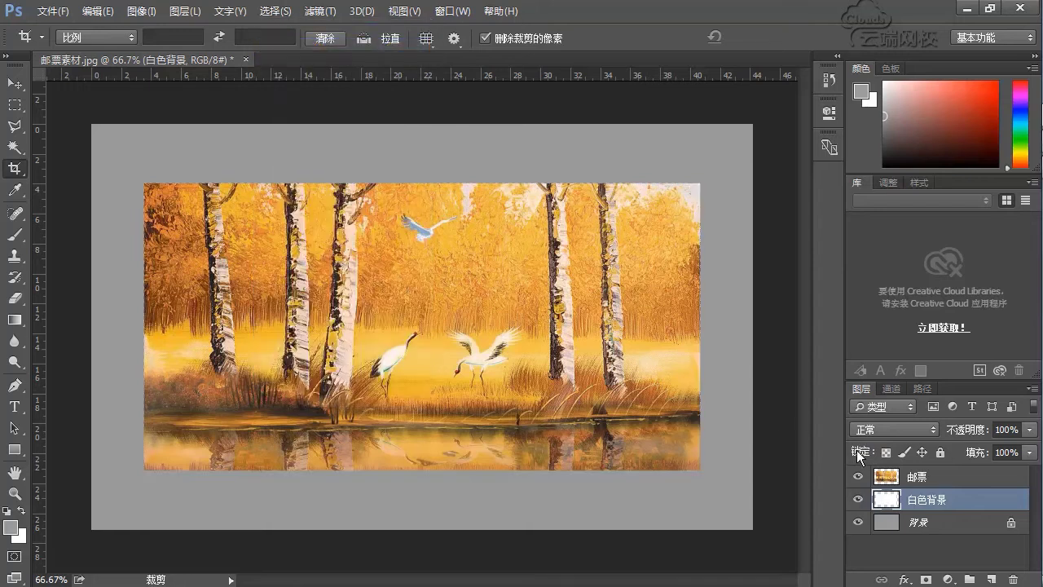
pyautogui.click(857, 477)
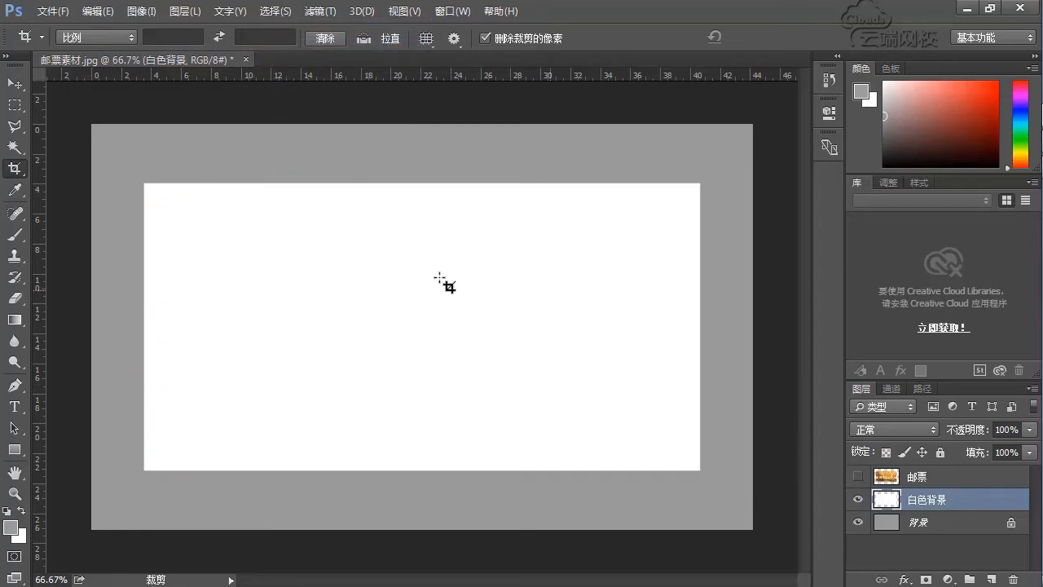
pyautogui.click(857, 476)
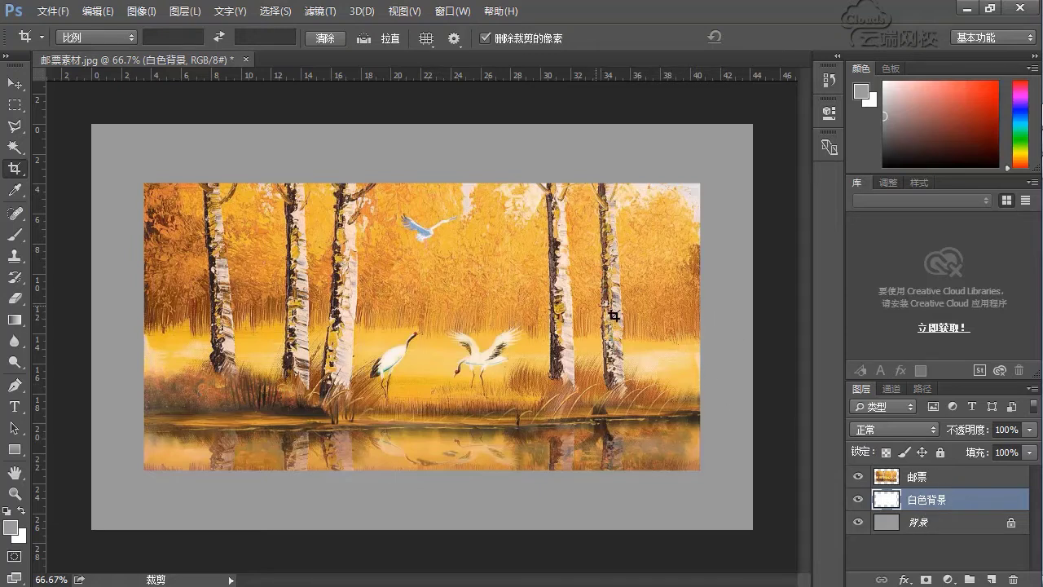
# Step: Try to enlarge the 白色背景 layer around its centre to about 105.7% with Free Transform
pyautogui.press('v')
pyautogui.press('Return')
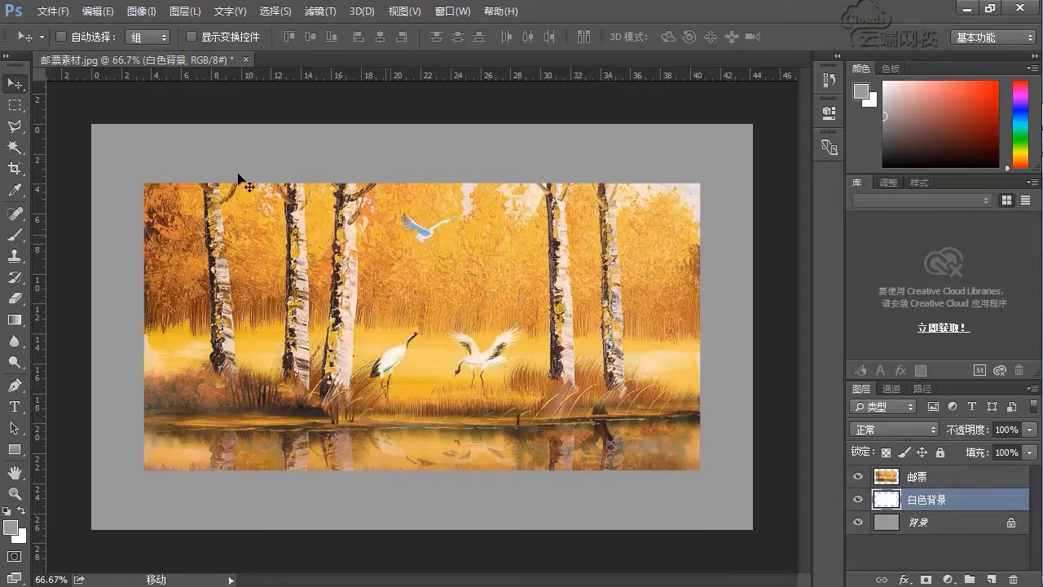
pyautogui.click(103, 17)
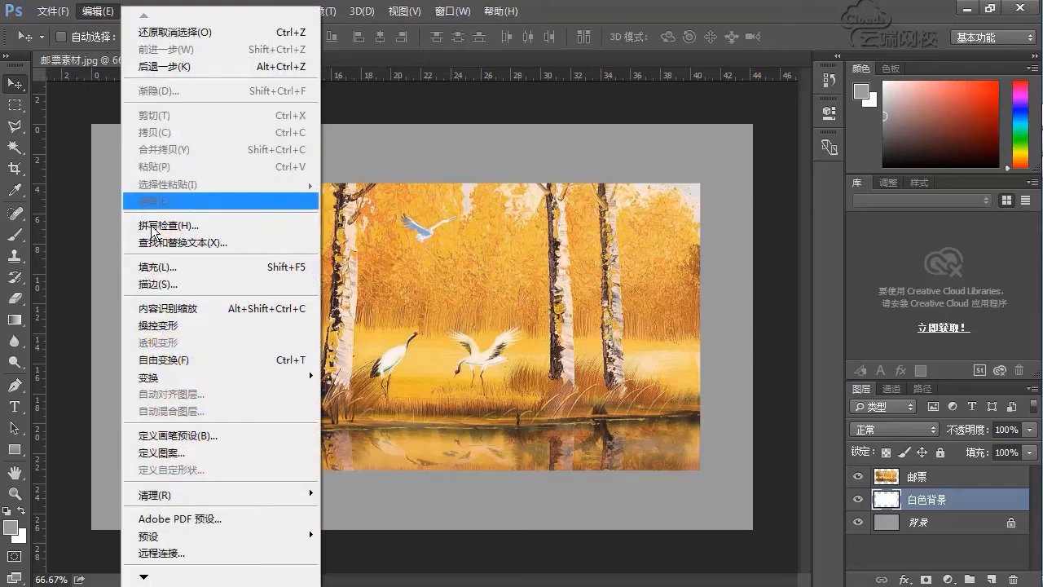
pyautogui.click(183, 361)
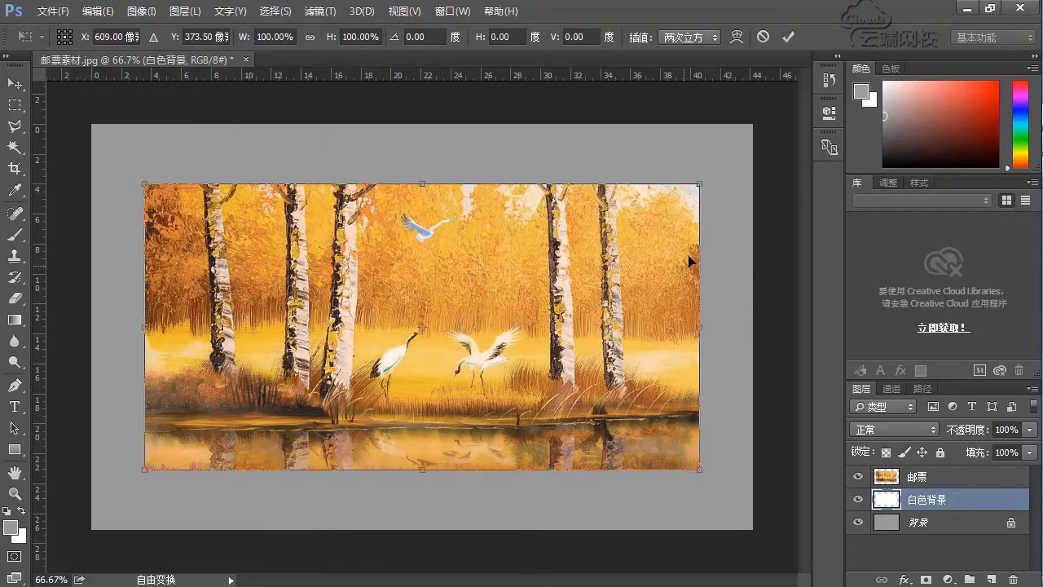
pyautogui.moveTo(699, 184); pyautogui.dragTo(716, 176)
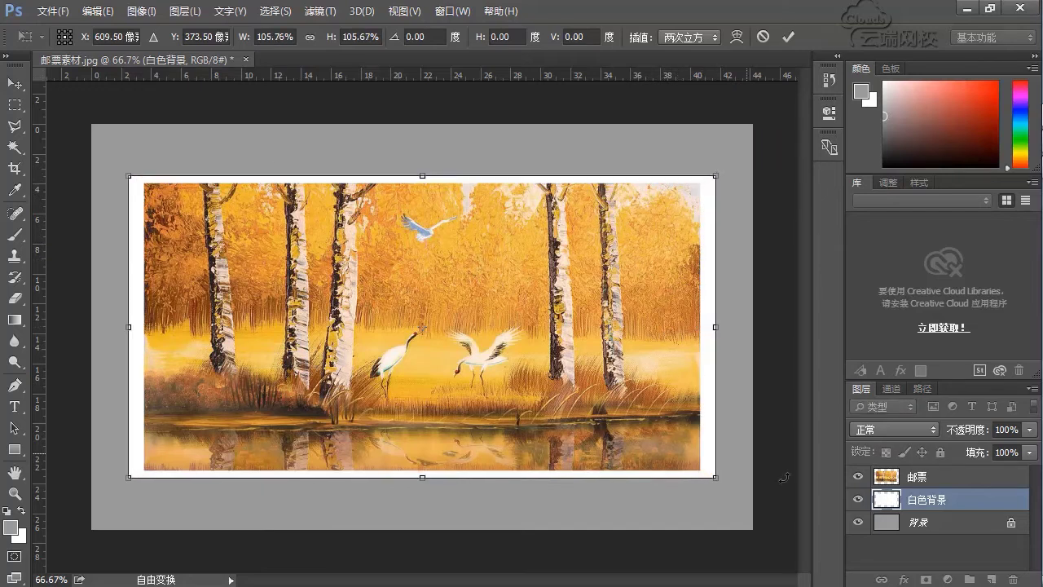
pyautogui.press('Return')
pyautogui.click(919, 481)
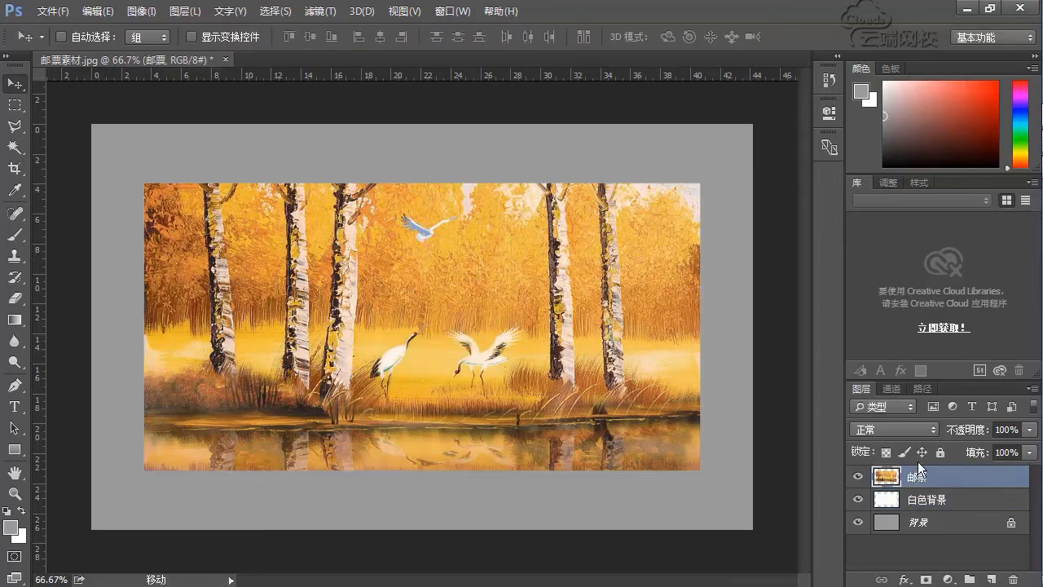
pyautogui.hotkey('ctrl', 't')
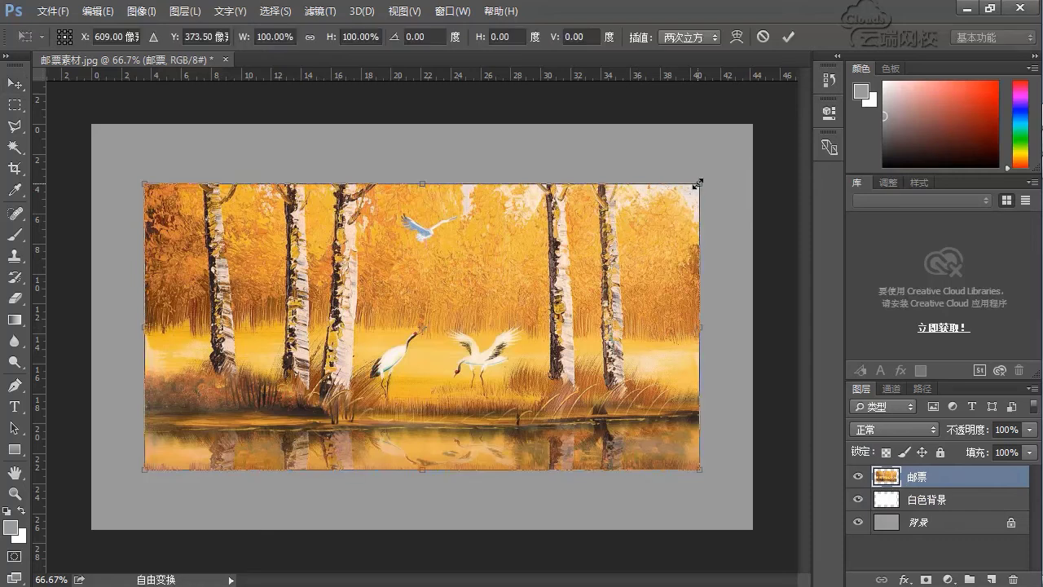
pyautogui.moveTo(699, 184); pyautogui.dragTo(668, 200)
pyautogui.press('Escape')
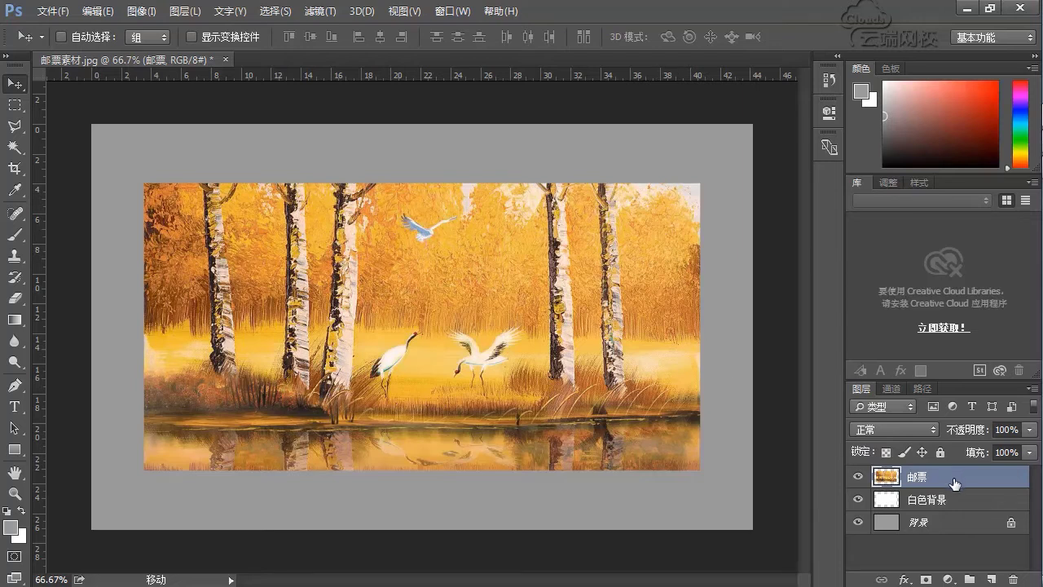
# Step: Try to scale the 邮票 layer from its upper-right corner to about 37% and back with Free Transform
pyautogui.hotkey('ctrl', 't')
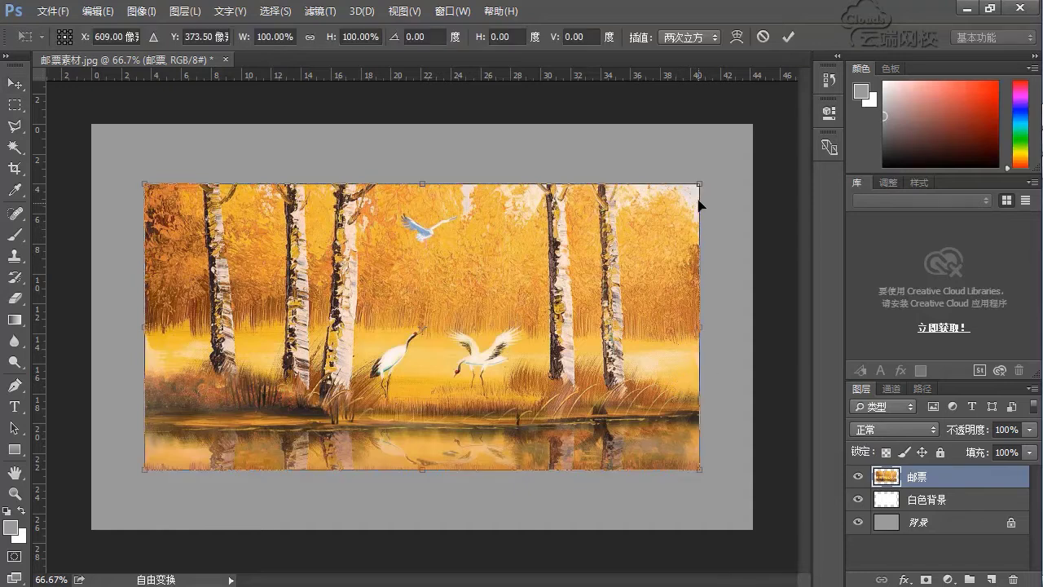
pyautogui.moveTo(700, 187); pyautogui.dragTo(349, 361)
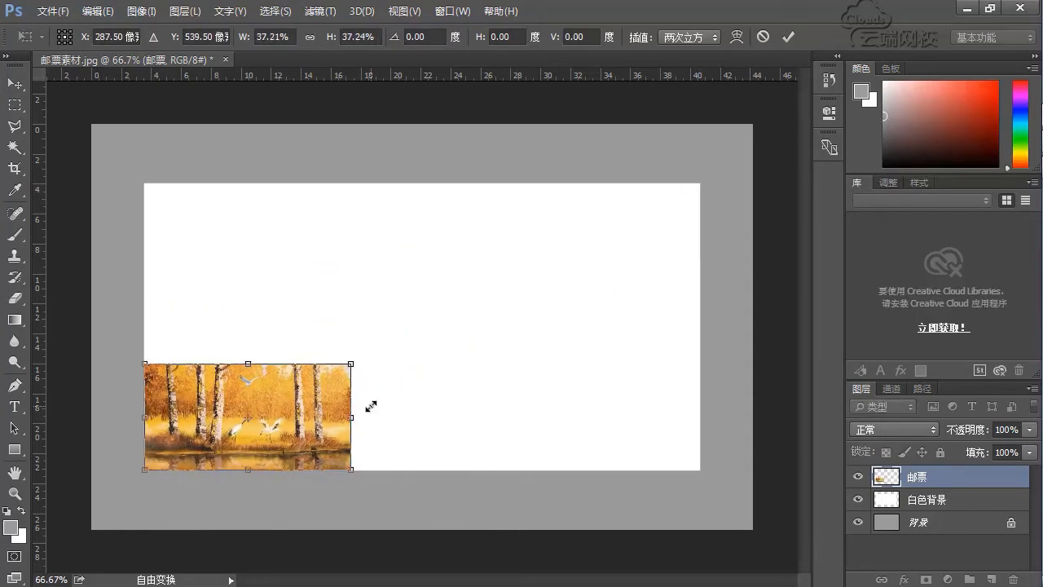
pyautogui.press('Return')
pyautogui.hotkey('ctrl', 't')
pyautogui.moveTo(351, 365); pyautogui.dragTo(715, 208)
pyautogui.press('Return')
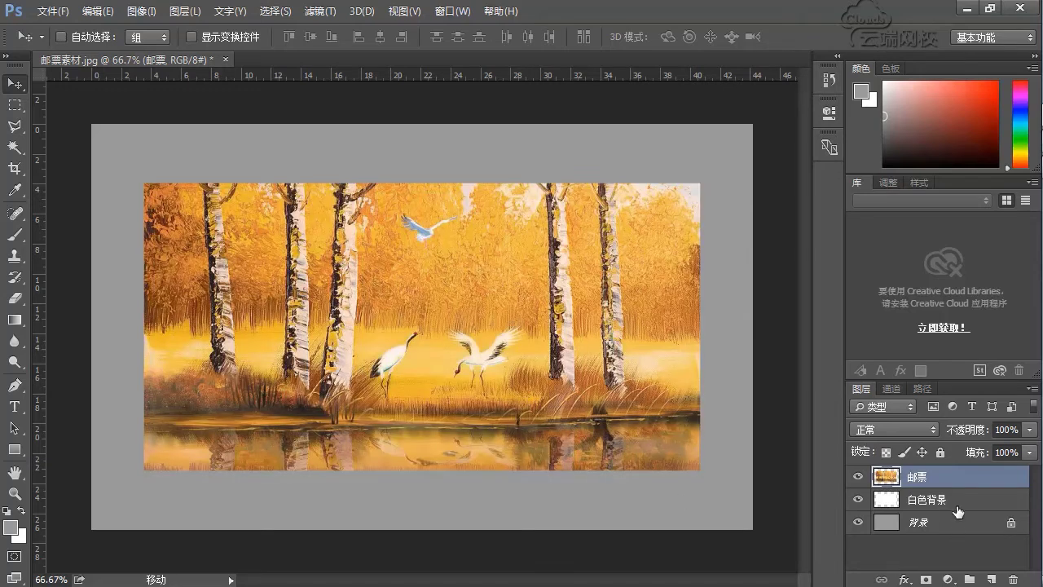
# Step: Enlarge the 白色背景 layer around its centre to about 108% width and 115.5% height with Free Transform
pyautogui.click(957, 511)
pyautogui.hotkey('ctrl', 't')
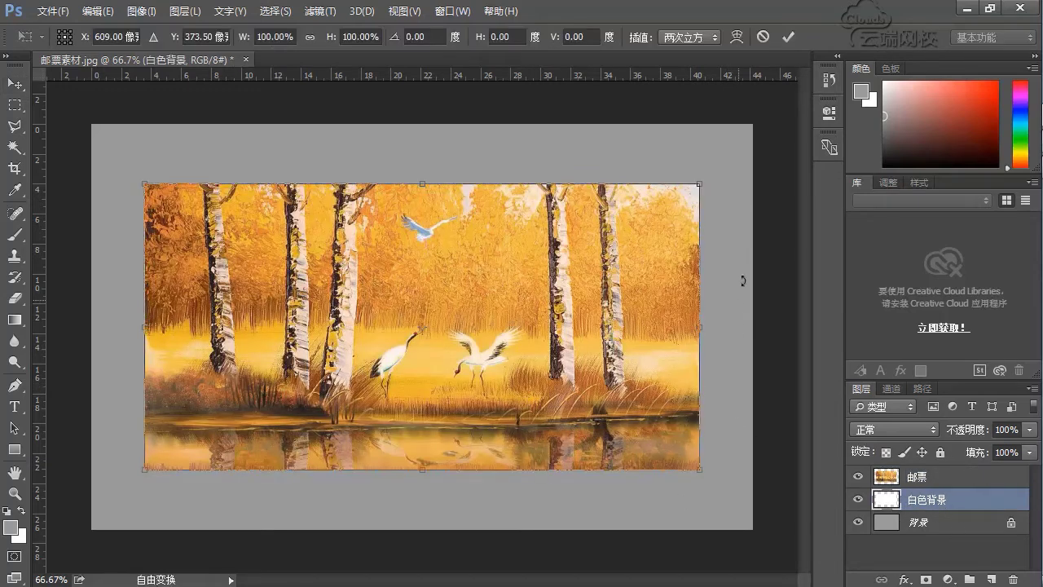
pyautogui.moveTo(696, 183); pyautogui.dragTo(721, 172)
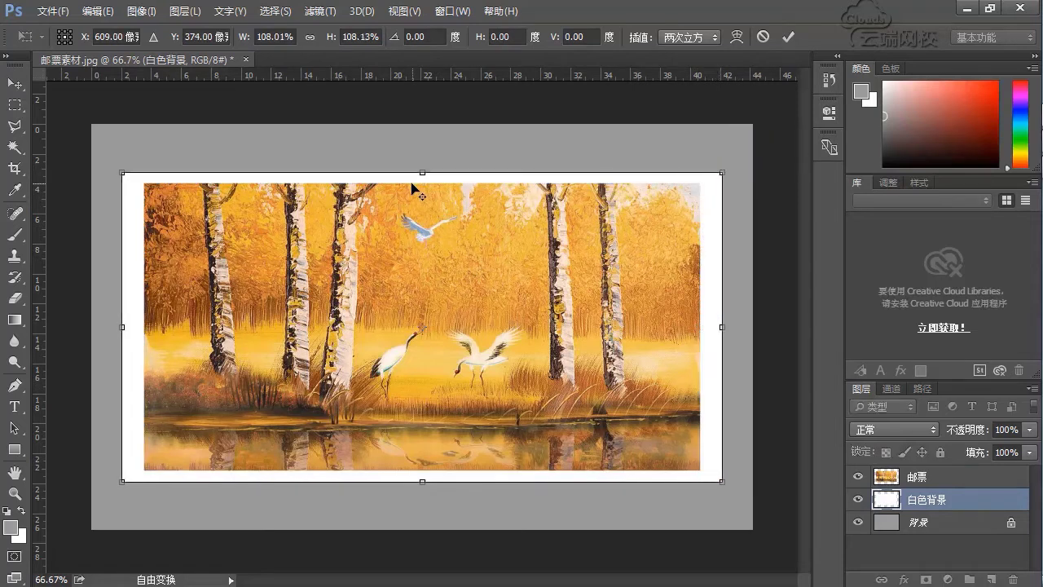
pyautogui.moveTo(420, 168); pyautogui.dragTo(421, 161)
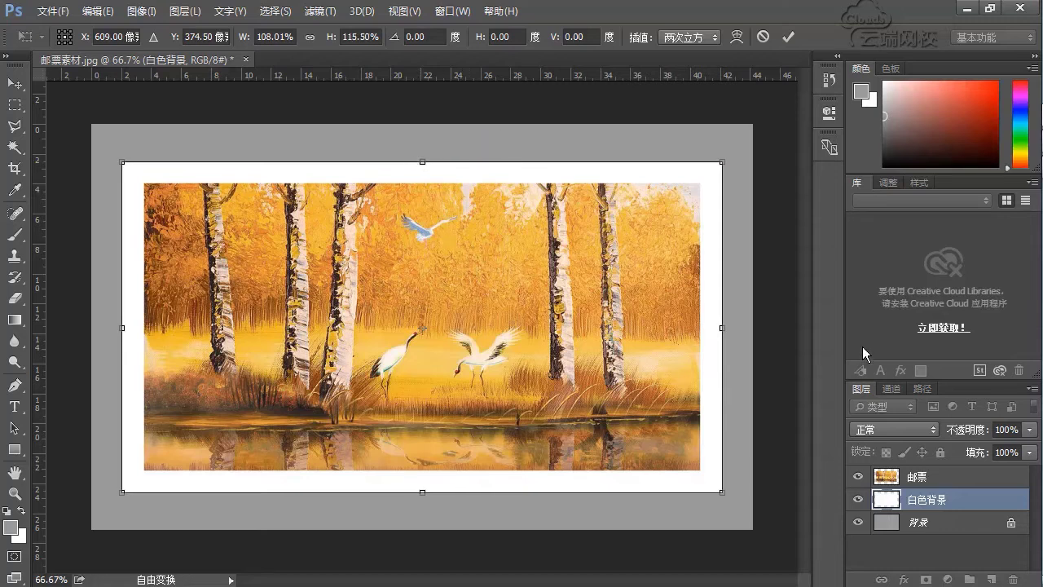
pyautogui.click(789, 38)
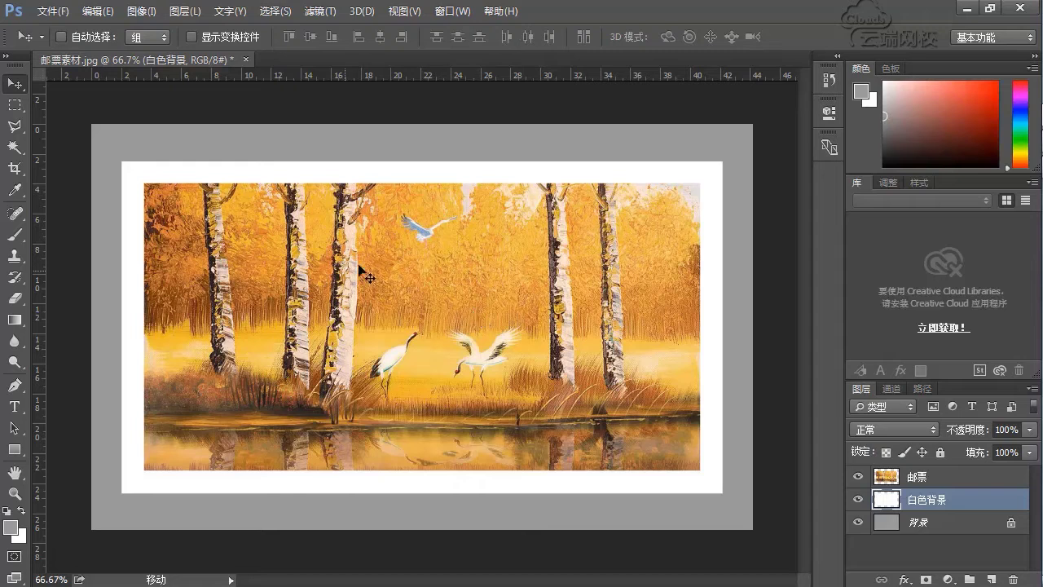
# Step: Set the Brush tool's tip spacing to 118%, keeping the hard round 35-pixel tip
pyautogui.click(16, 235)
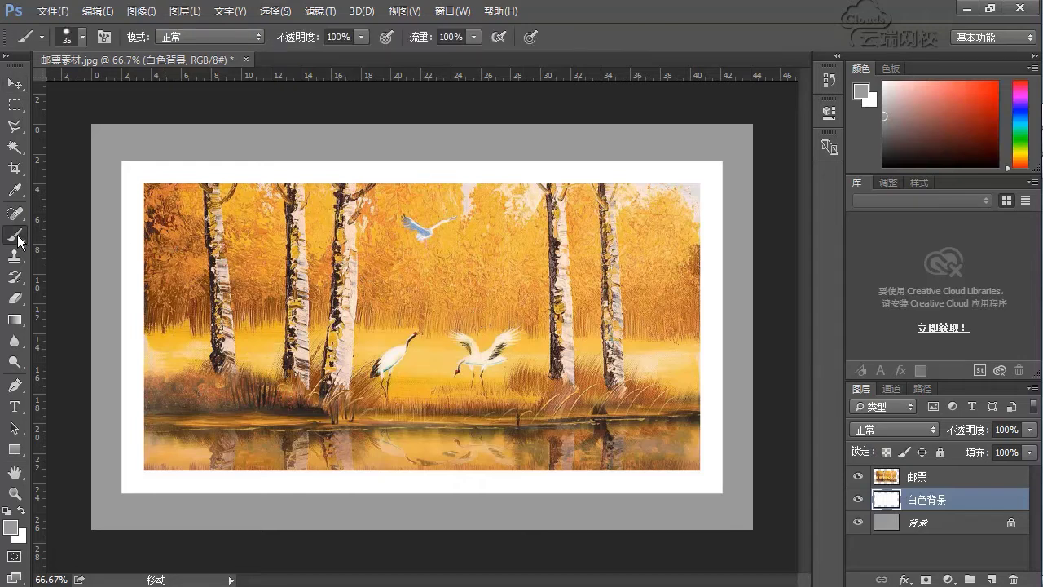
pyautogui.click(103, 36)
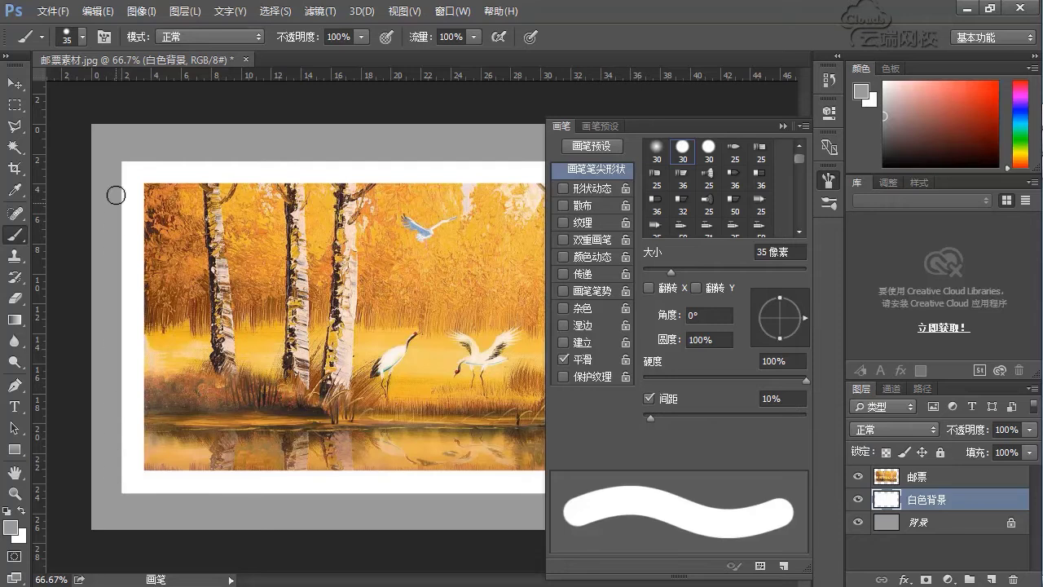
pyautogui.moveTo(653, 417); pyautogui.dragTo(731, 421)
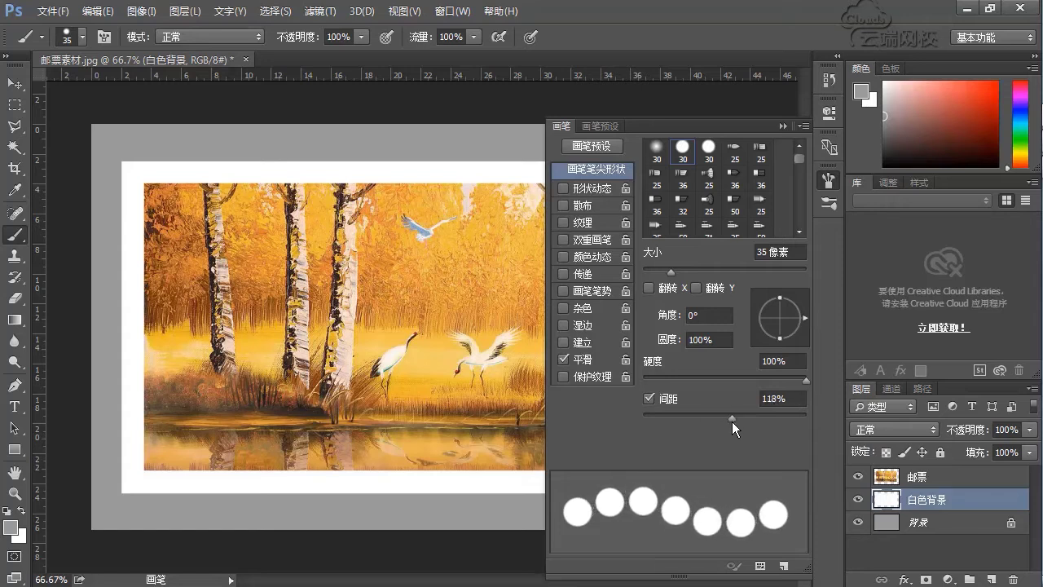
pyautogui.click(784, 127)
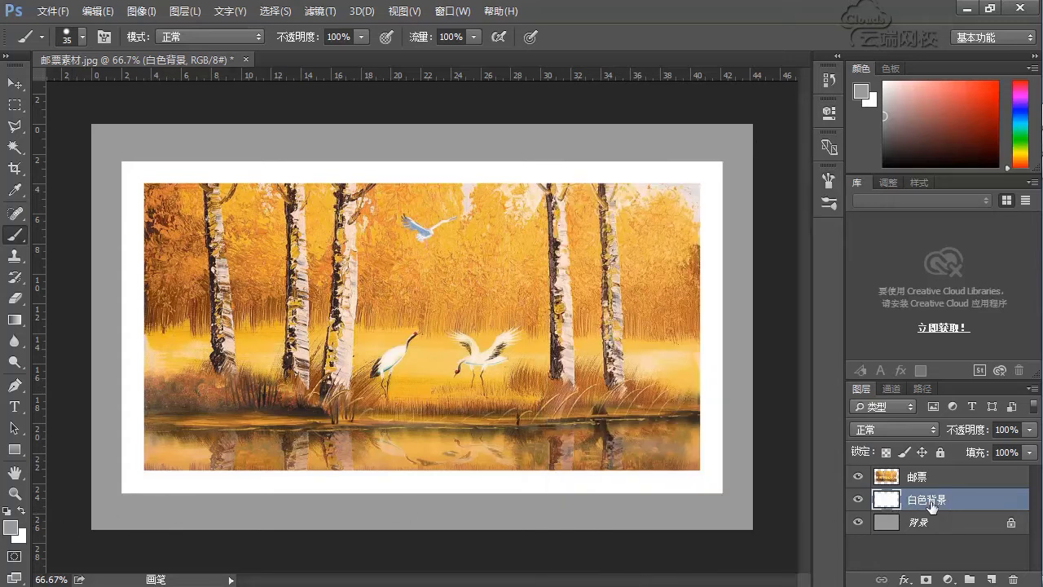
# Step: Paint a straight row of grey dots down the left edge of the white border on the 白色背景 layer
pyautogui.click(121, 159)
pyautogui.keyDown('shift'); pyautogui.click(119, 501); pyautogui.keyUp('shift')
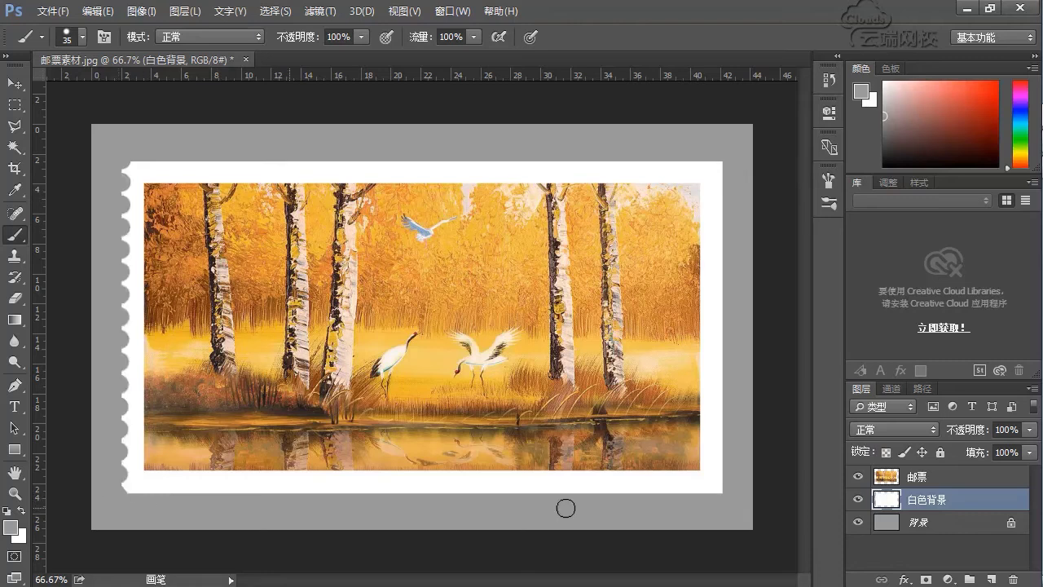
# Step: Try to paint the row of grey dots along the white border's bottom edge, undoing each attempt
pyautogui.keyDown('shift'); pyautogui.click(731, 491); pyautogui.keyUp('shift')
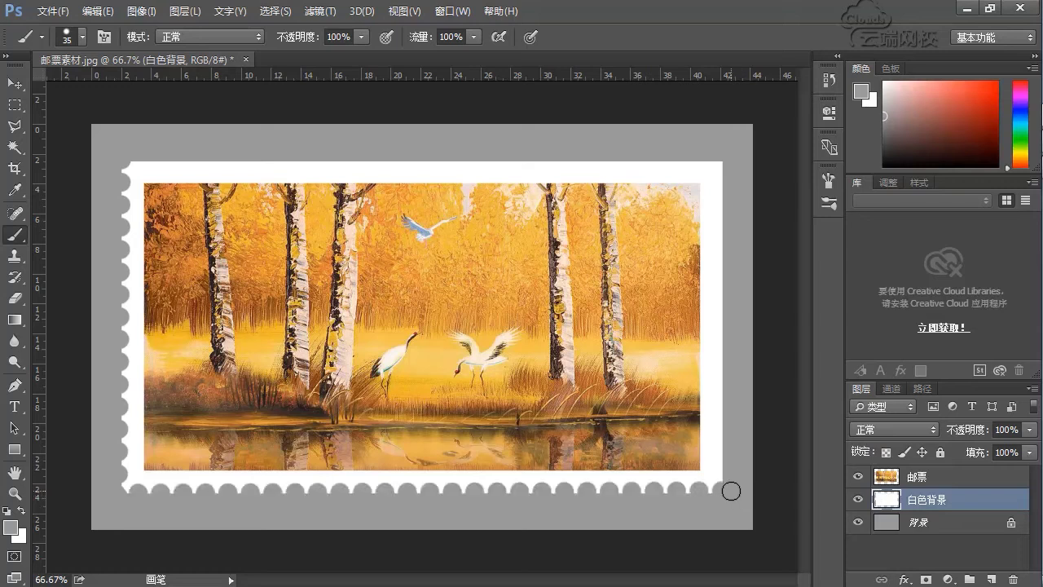
pyautogui.hotkey('ctrl', 'z')
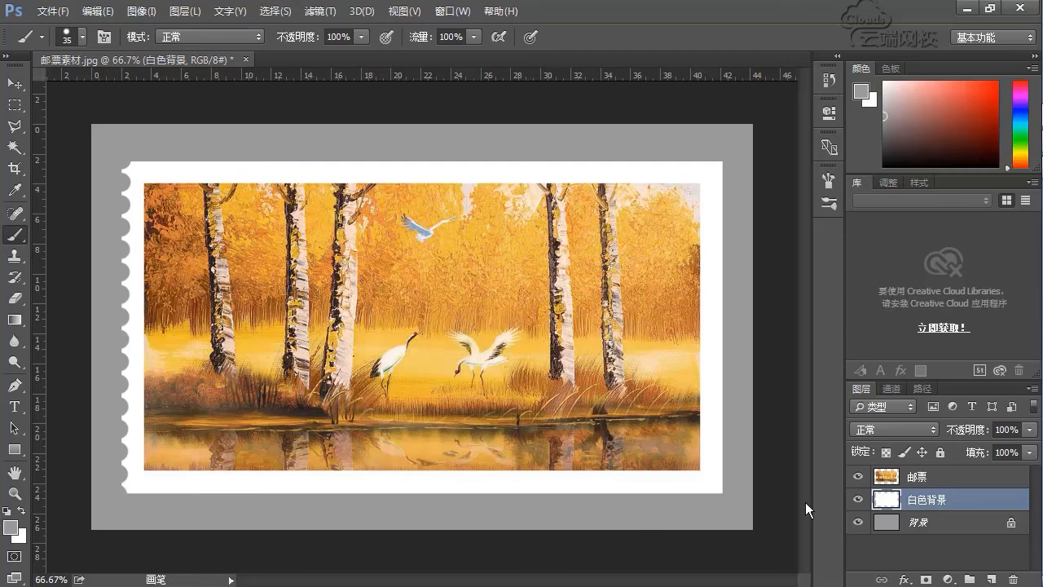
pyautogui.keyDown('shift'); pyautogui.click(734, 493); pyautogui.keyUp('shift')
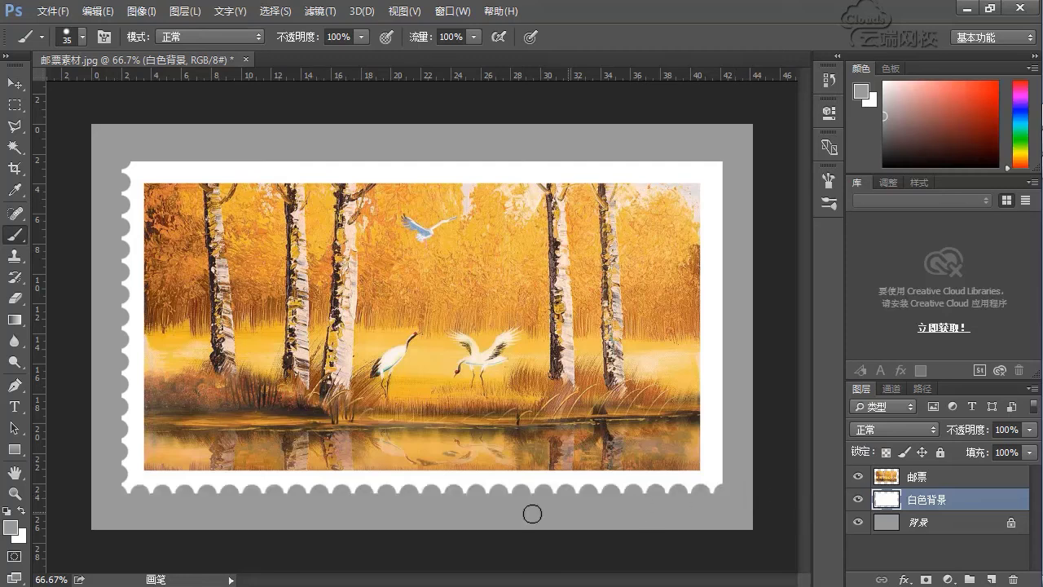
pyautogui.hotkey('ctrl', 'z')
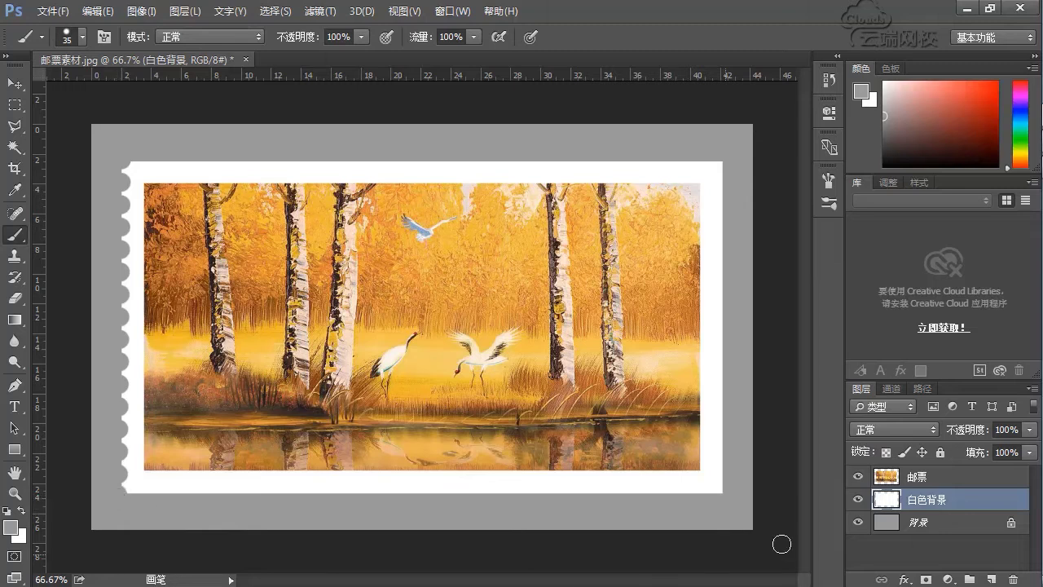
# Step: Paint straight rows of grey dots along the bottom and right edges of the white border
pyautogui.keyDown('shift'); pyautogui.click(734, 493); pyautogui.keyUp('shift')
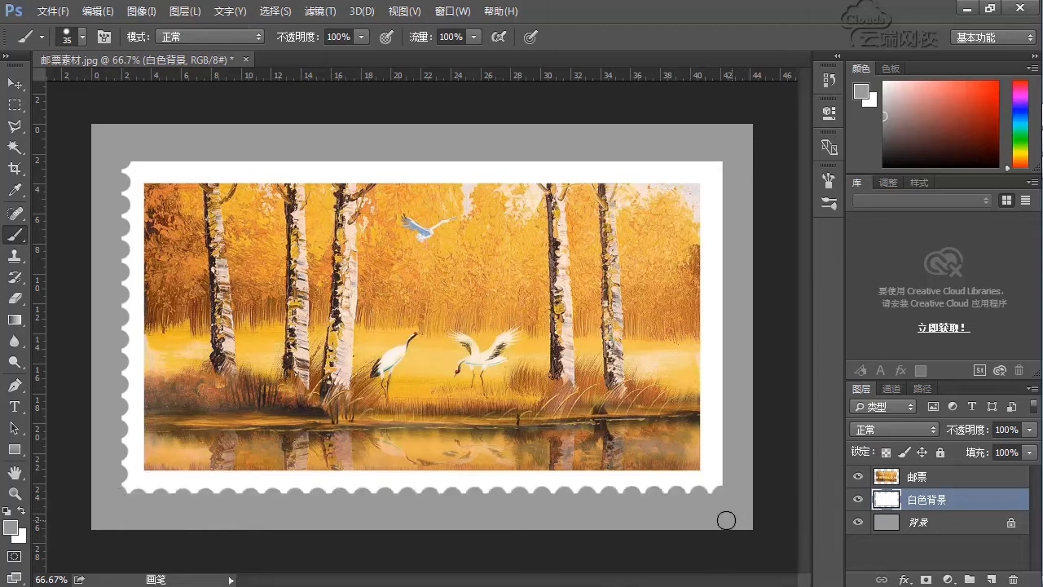
pyautogui.keyDown('shift'); pyautogui.click(726, 153); pyautogui.keyUp('shift')
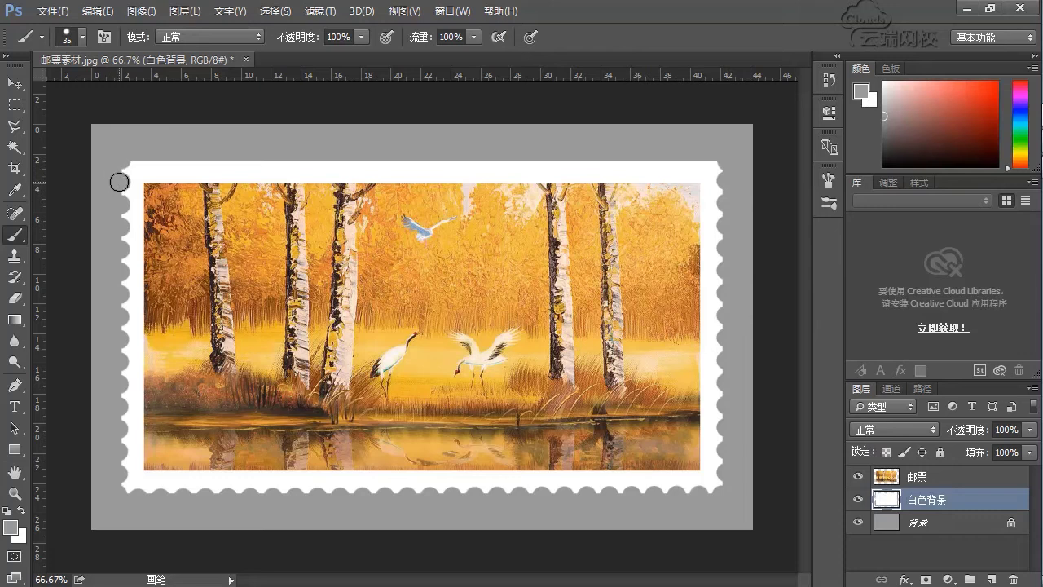
# Step: Try to paint a row of grey dots from the upper part of the left edge to the upper-right corner
pyautogui.click(119, 181)
pyautogui.keyDown('shift'); pyautogui.click(728, 154); pyautogui.keyUp('shift')
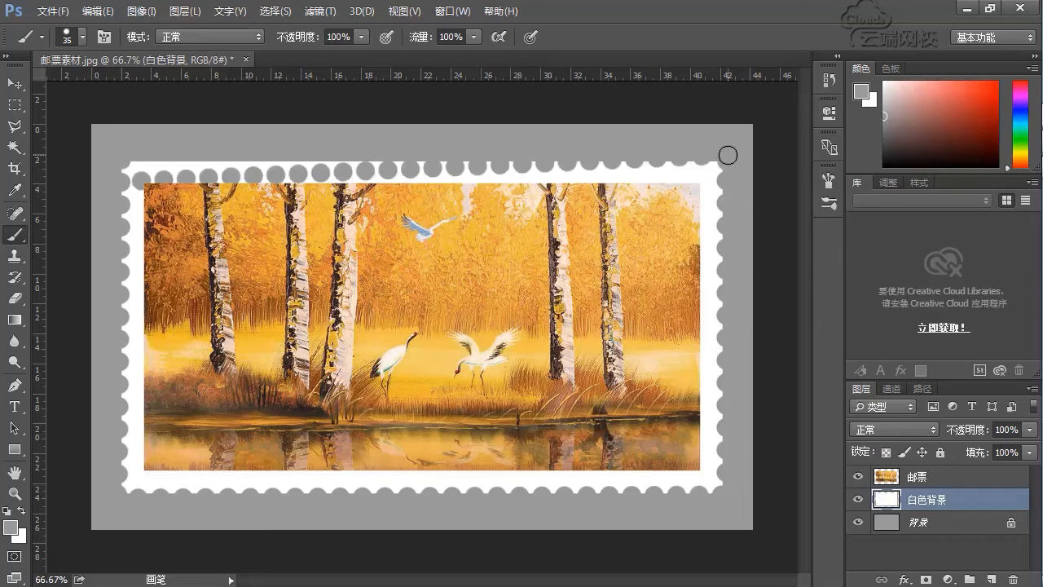
pyautogui.hotkey('ctrl', 'z')
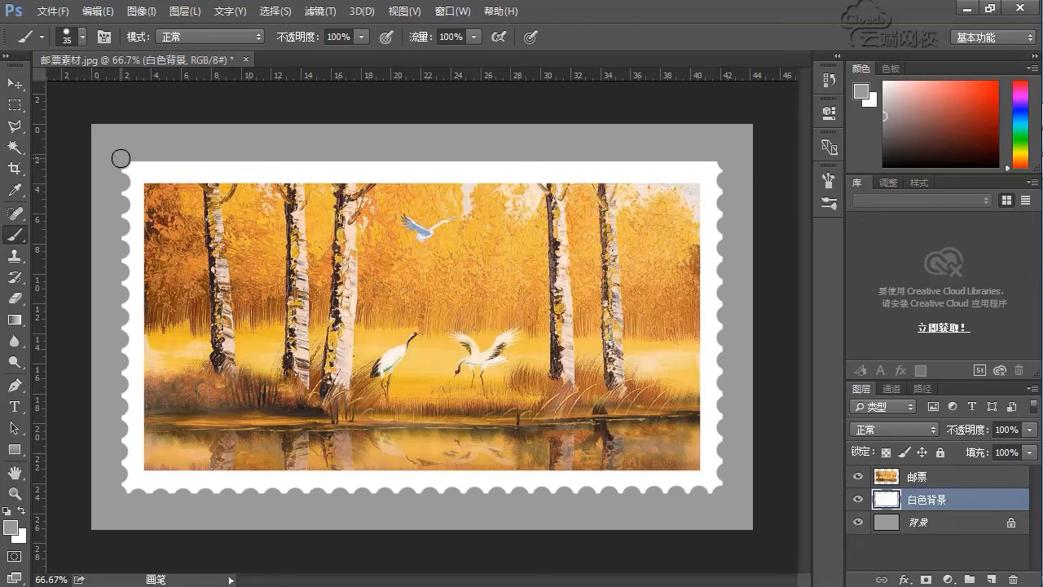
# Step: Paint a straight row of grey dots along the top edge of the white border to its upper-left corner
pyautogui.keyDown('shift'); pyautogui.click(121, 158); pyautogui.keyUp('shift')
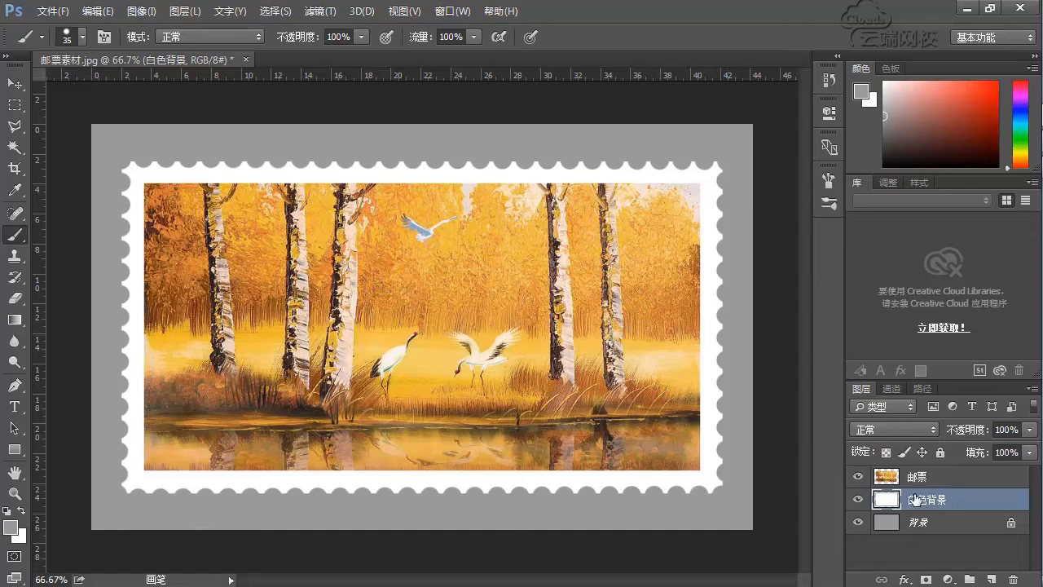
# Step: Select the 邮票 layer and restore the brush opacity to 100%
pyautogui.click(942, 484)
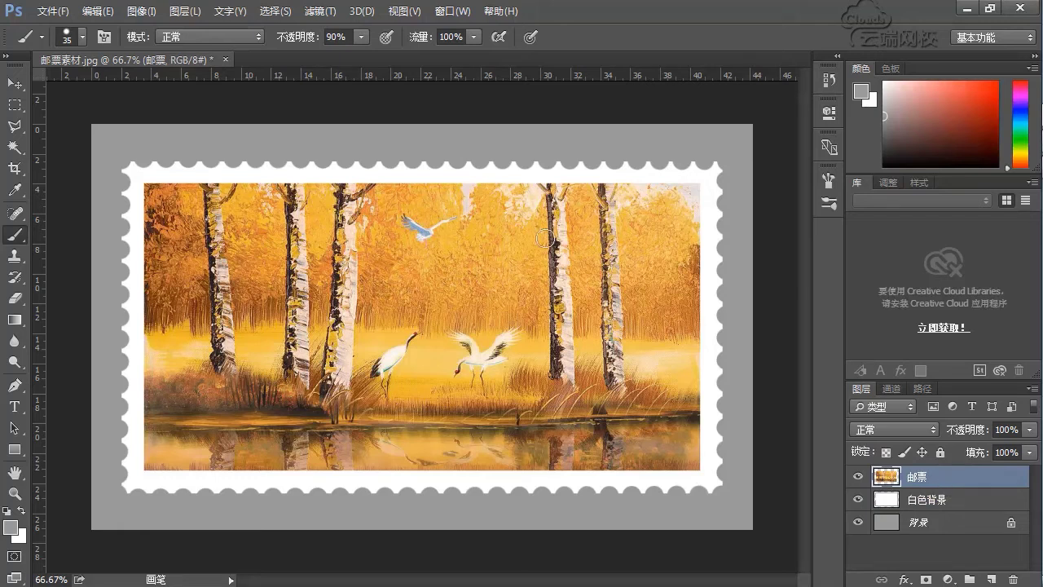
pyautogui.click(359, 37)
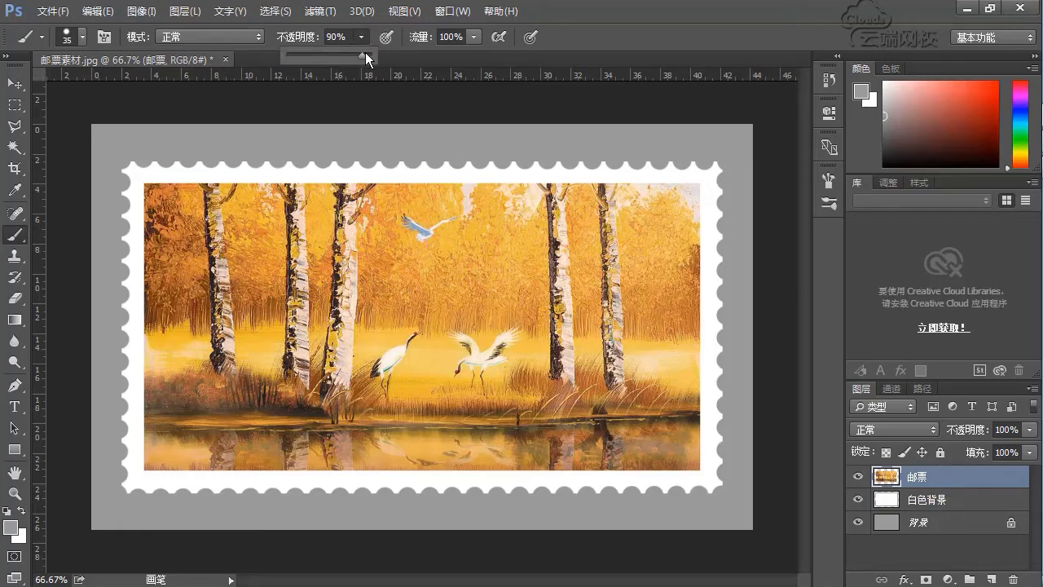
pyautogui.click(552, 45)
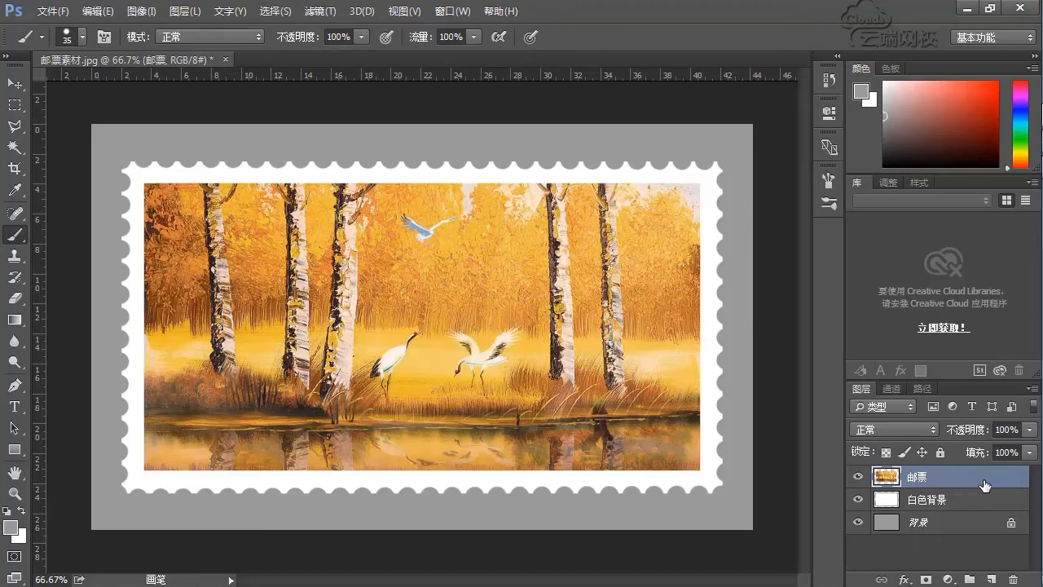
# Step: Set the 邮票 layer's opacity to 85% with the Move tool active, trying 90% and 70% first
pyautogui.click(15, 86)
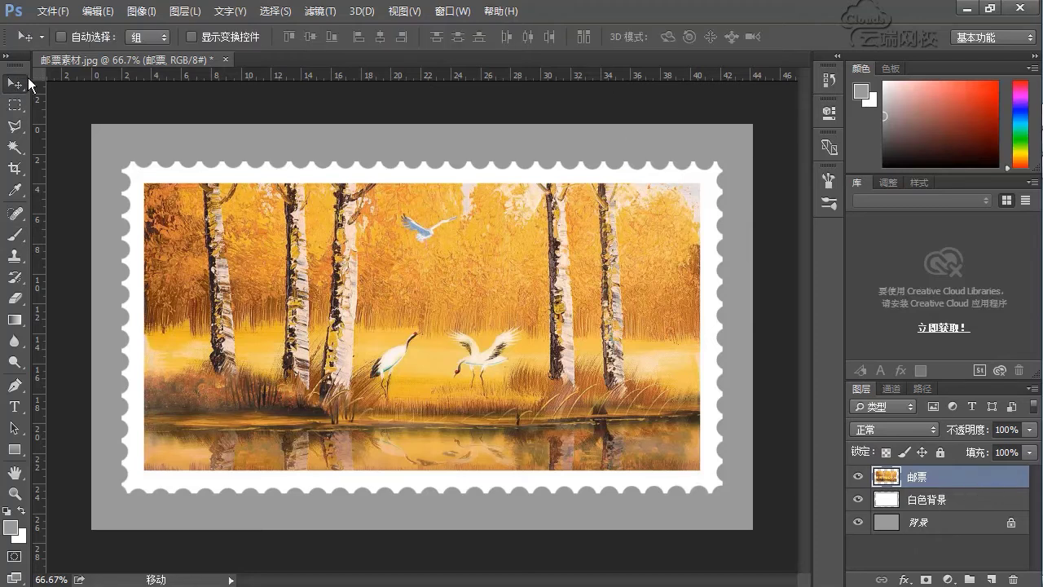
pyautogui.click(15, 236)
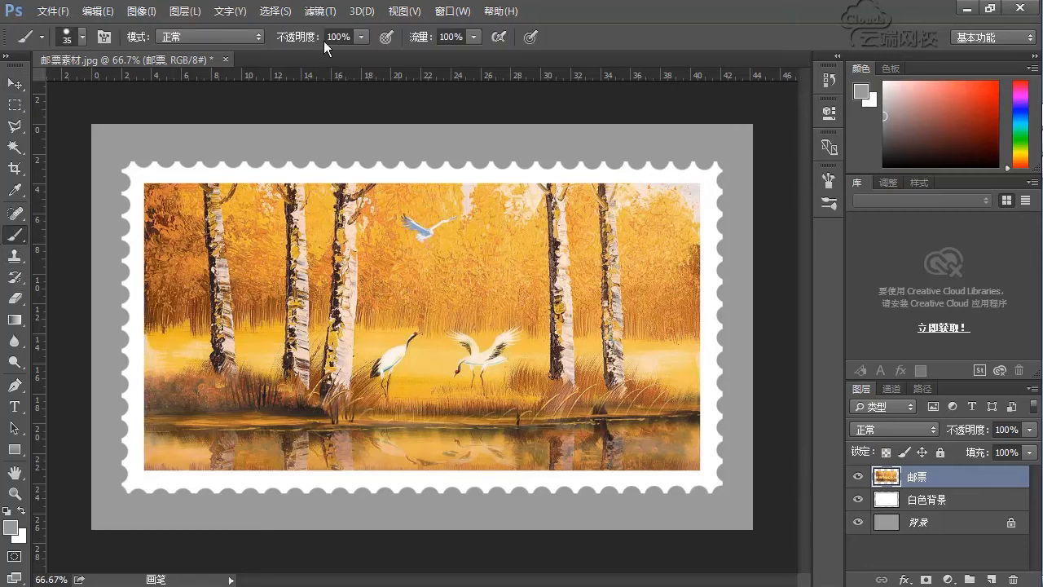
pyautogui.click(14, 85)
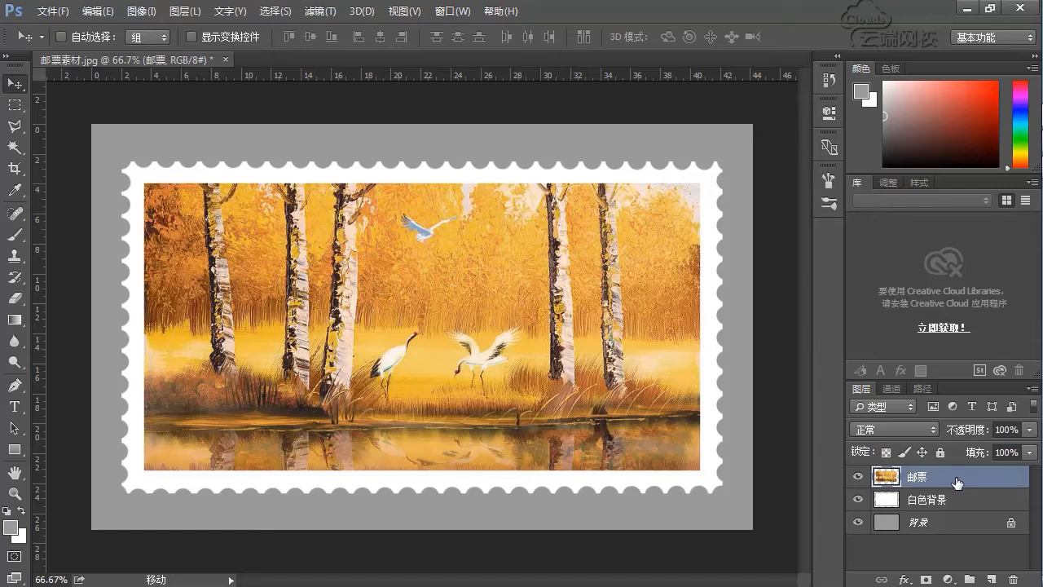
pyautogui.press('9')
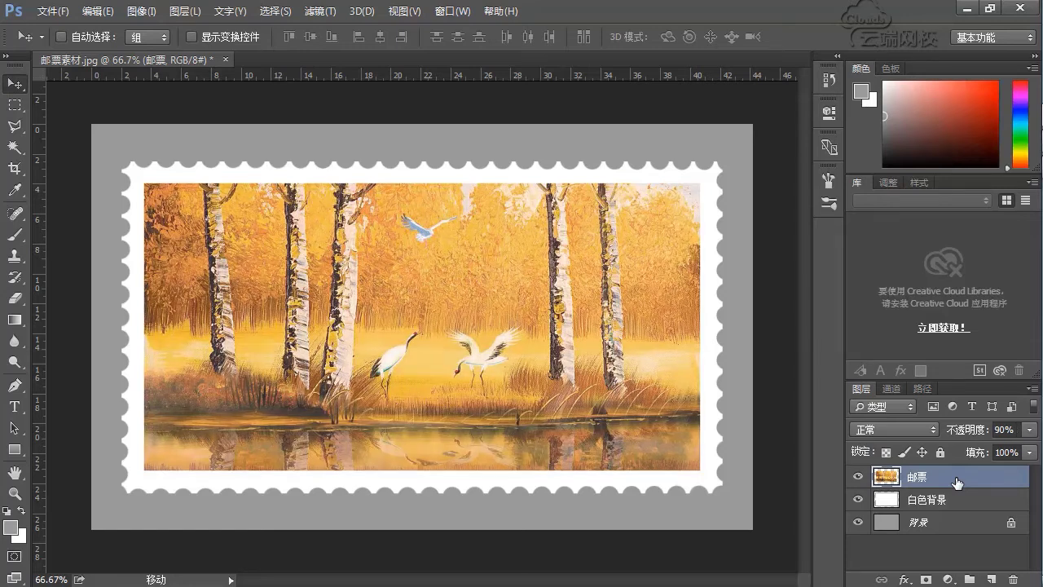
pyautogui.press('7')
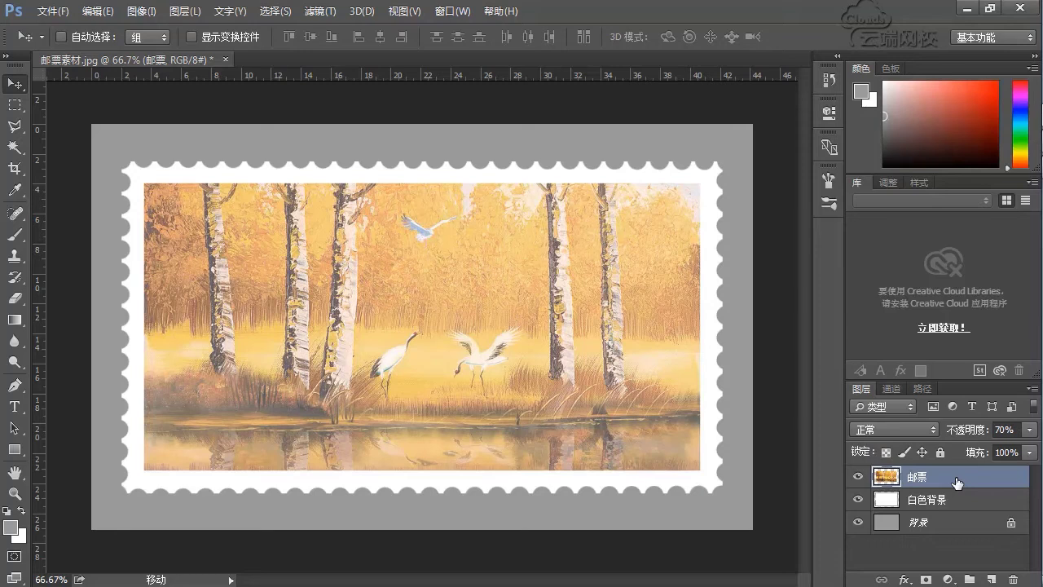
pyautogui.press('8')
pyautogui.press('5')
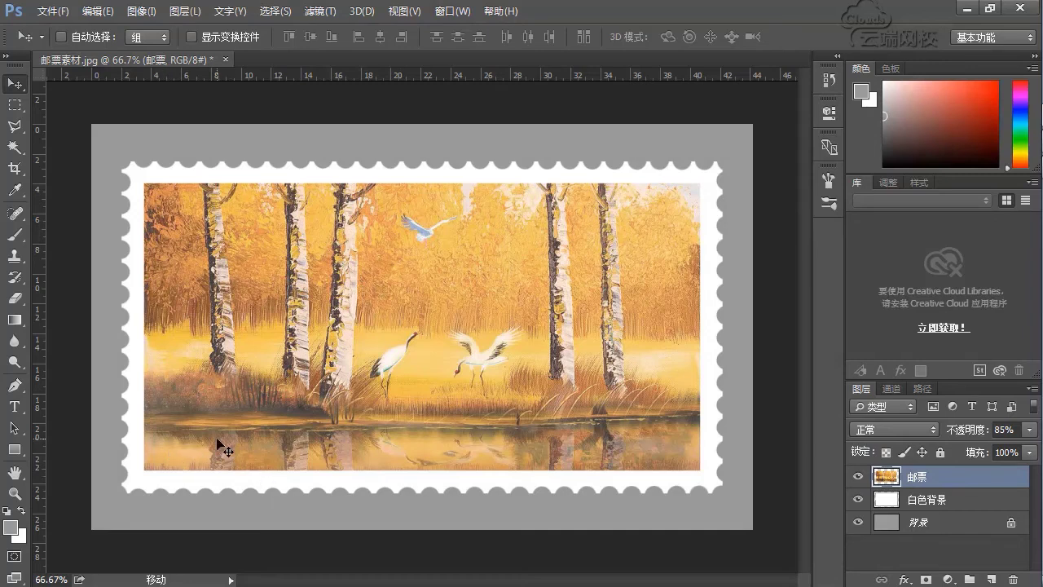
# Step: Set the horizontal Type tool's text colour to black (000000)
pyautogui.click(15, 406)
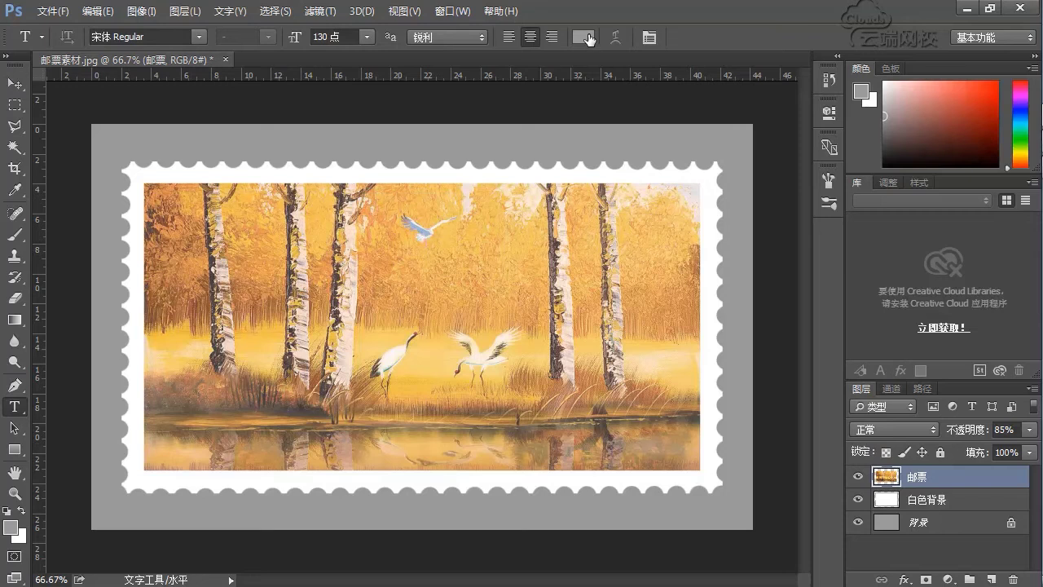
pyautogui.click(584, 36)
pyautogui.write('000000')
pyautogui.press('Return')
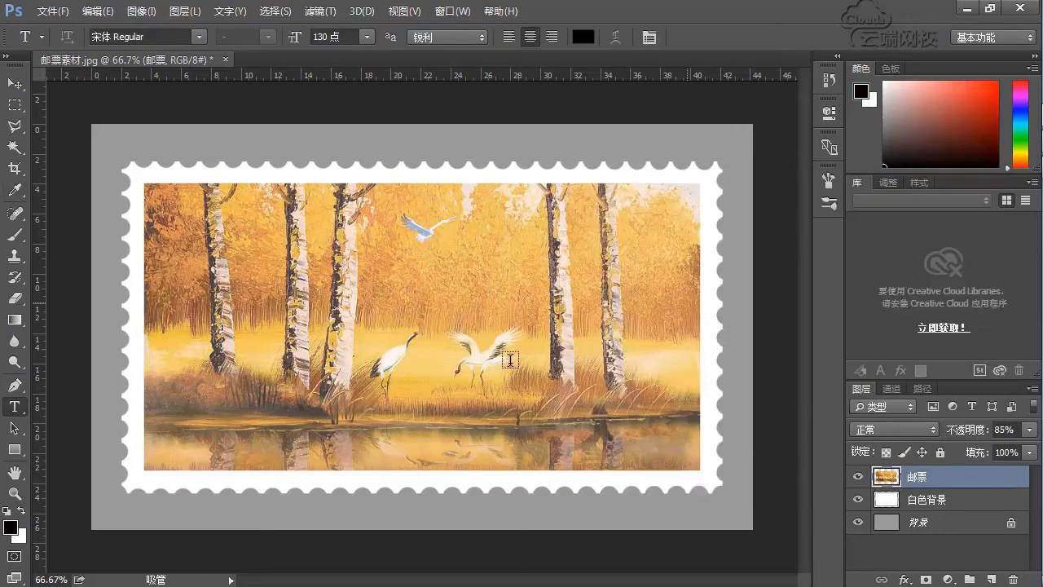
# Step: Add the horizontal text 中国人民邮政 at 48 pt near the painting's lower-left corner
pyautogui.click(166, 449)
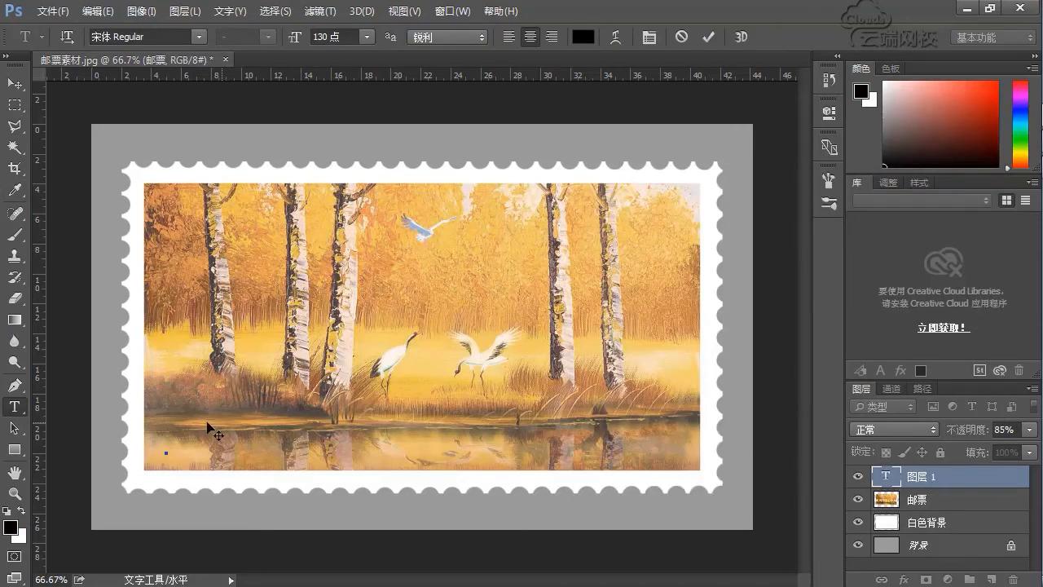
pyautogui.click(367, 37)
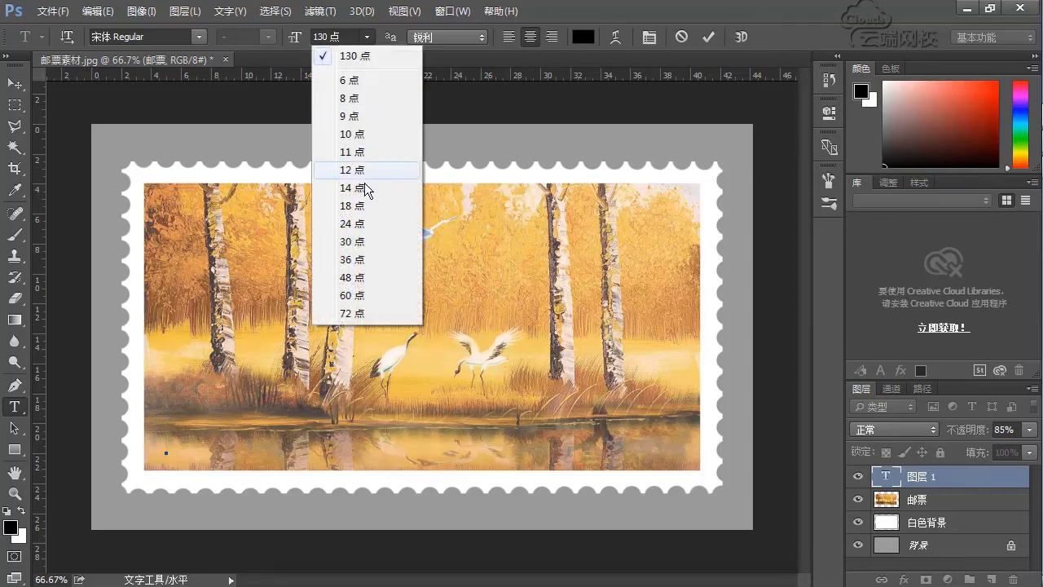
pyautogui.click(352, 278)
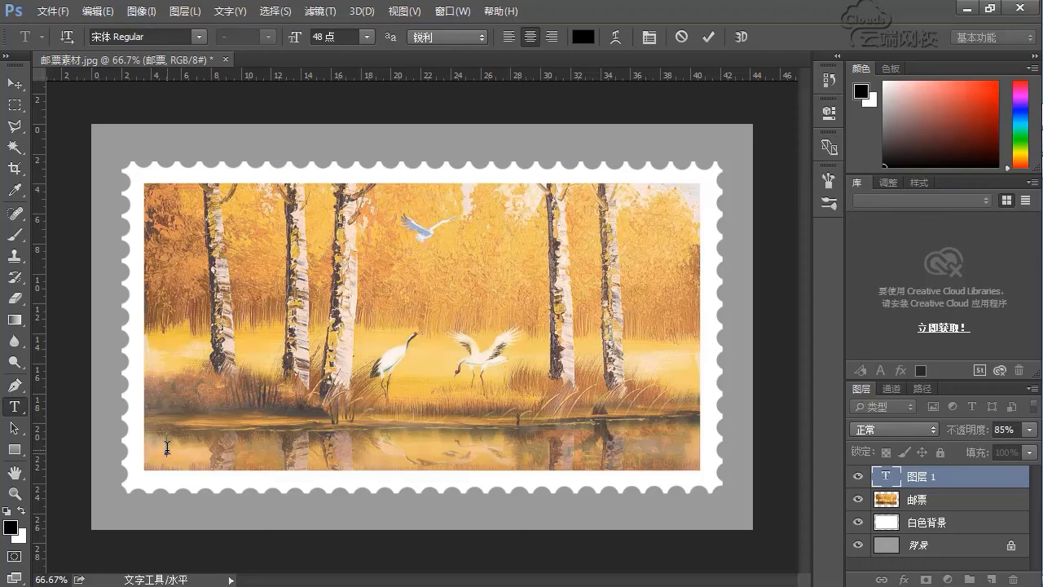
pyautogui.write('zhongguo')
pyautogui.press('space')
pyautogui.write('renm')
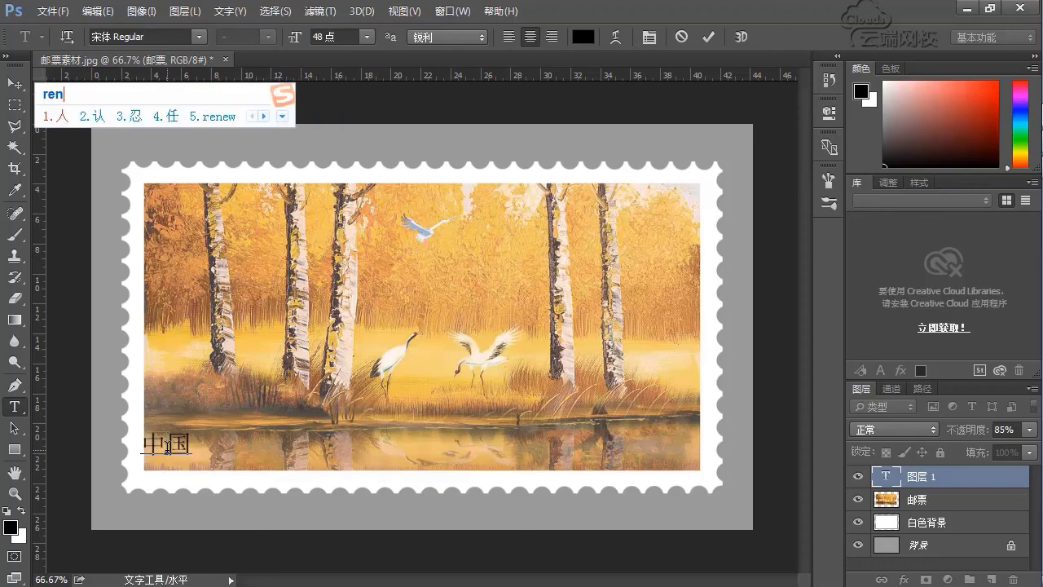
pyautogui.press('space')
pyautogui.write('youz')
pyautogui.press('space')
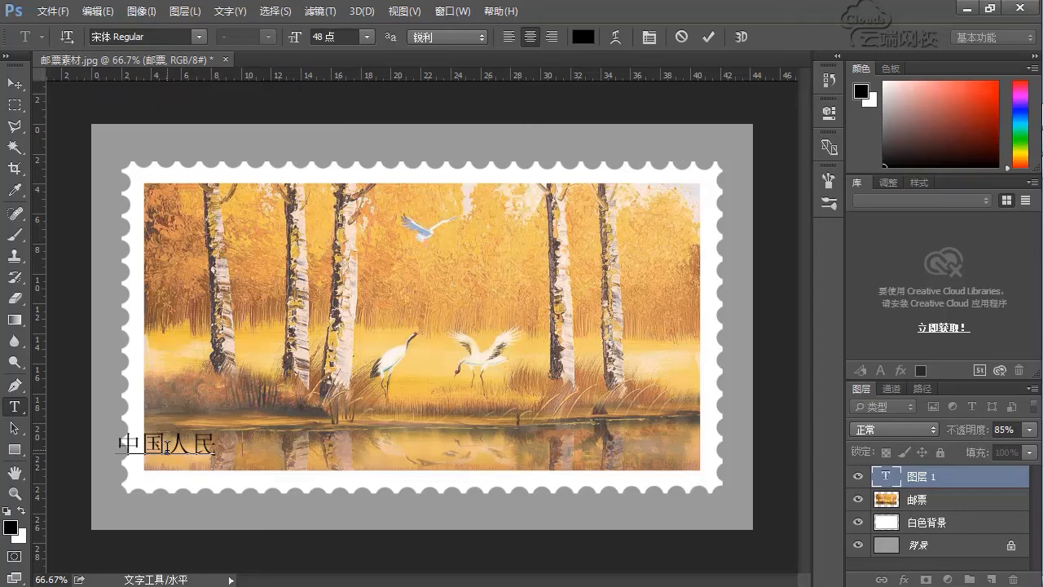
# Step: Move the 中国人民邮政 text fully inside the painting and nudge it toward the painting's left edge
pyautogui.click(15, 84)
pyautogui.moveTo(199, 441); pyautogui.dragTo(260, 444)
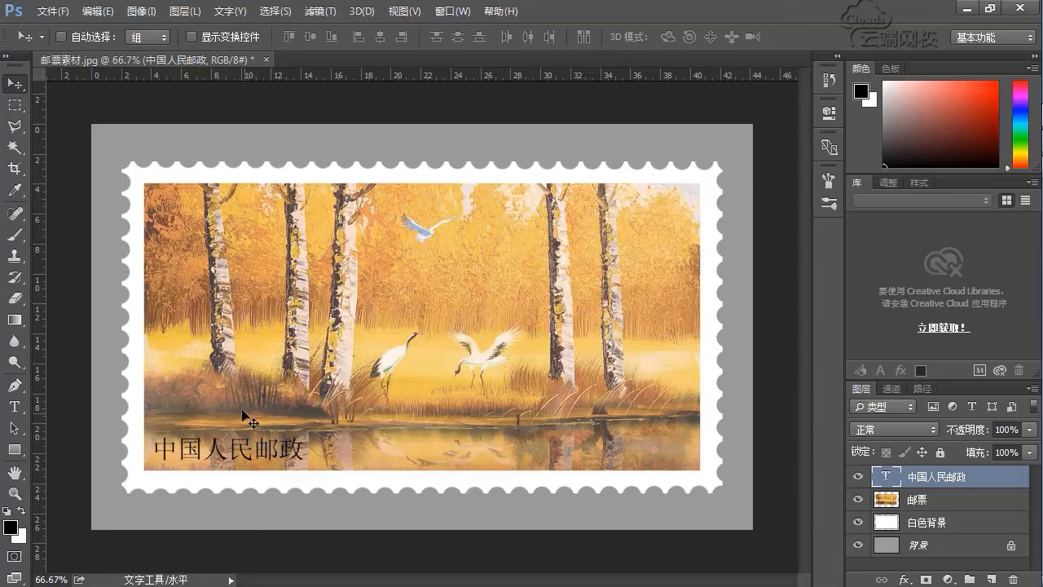
pyautogui.press('Left')
pyautogui.press('Left')
pyautogui.press('Left')
pyautogui.press('Left')
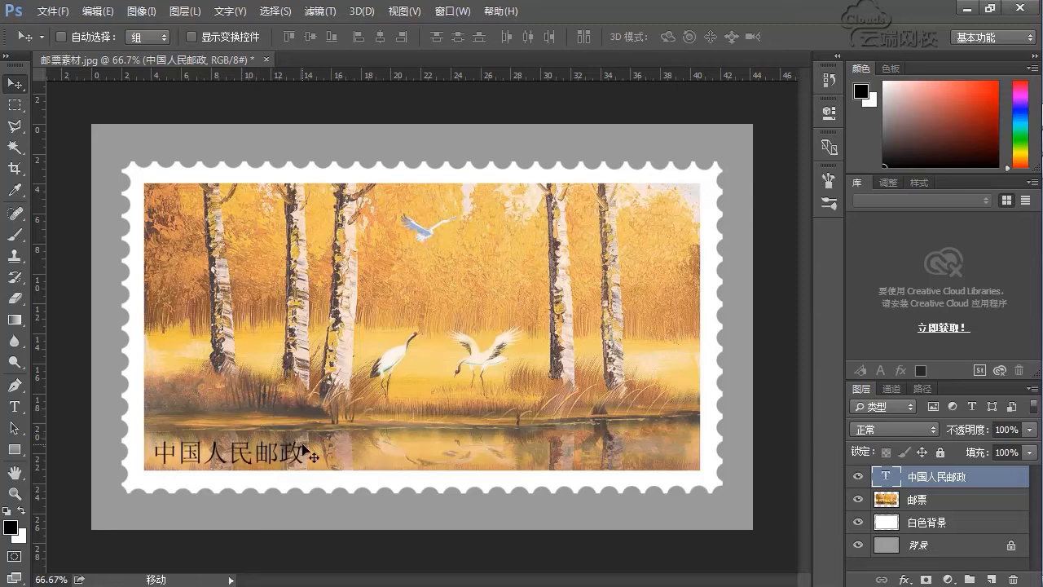
# Step: Set the 中国人民邮政 text size to 40 pt, trying 36 pt first
pyautogui.press('t')
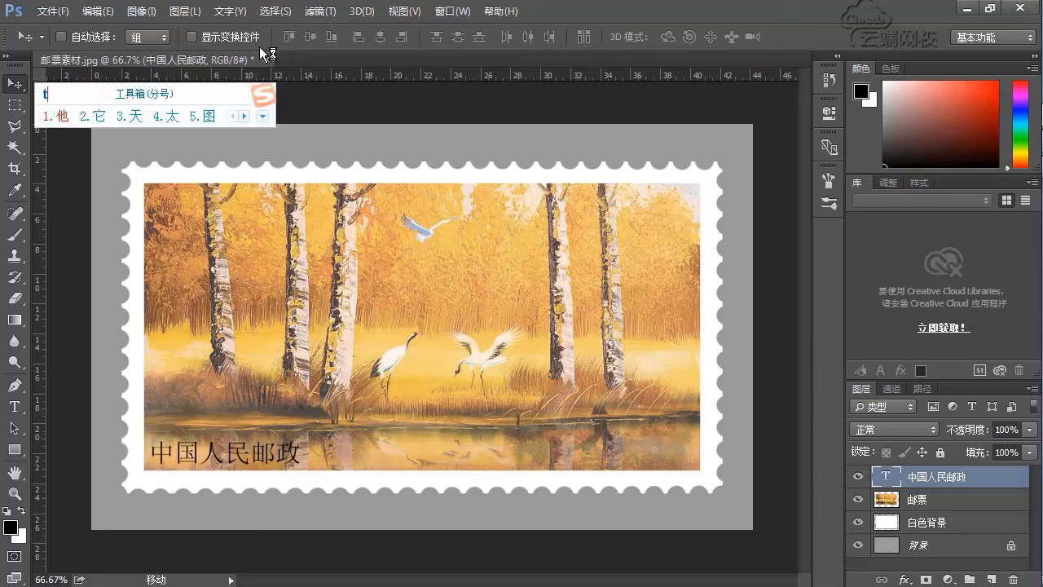
pyautogui.press('Escape')
pyautogui.press('t')
pyautogui.click(365, 37)
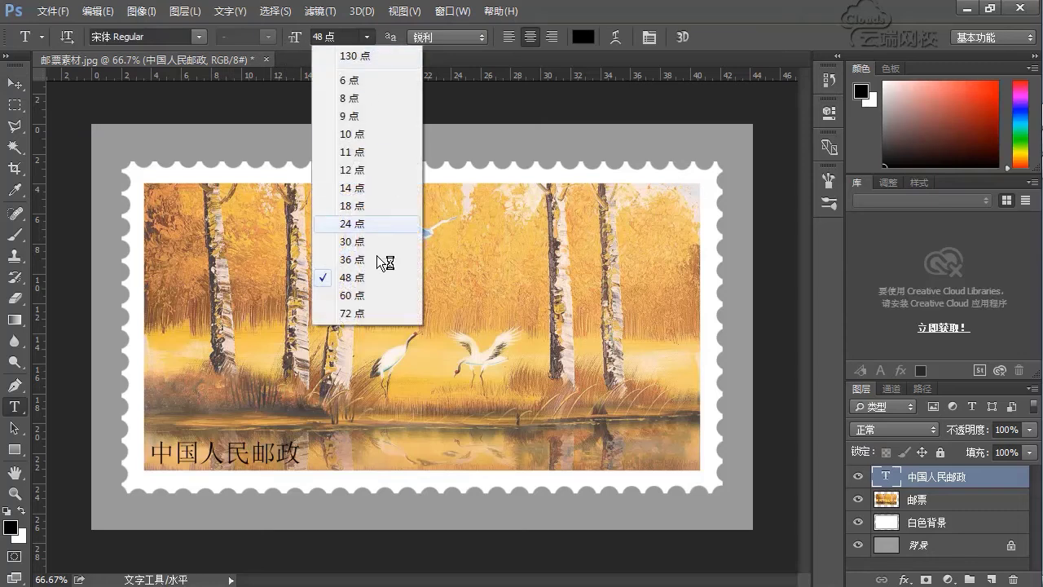
pyautogui.click(364, 261)
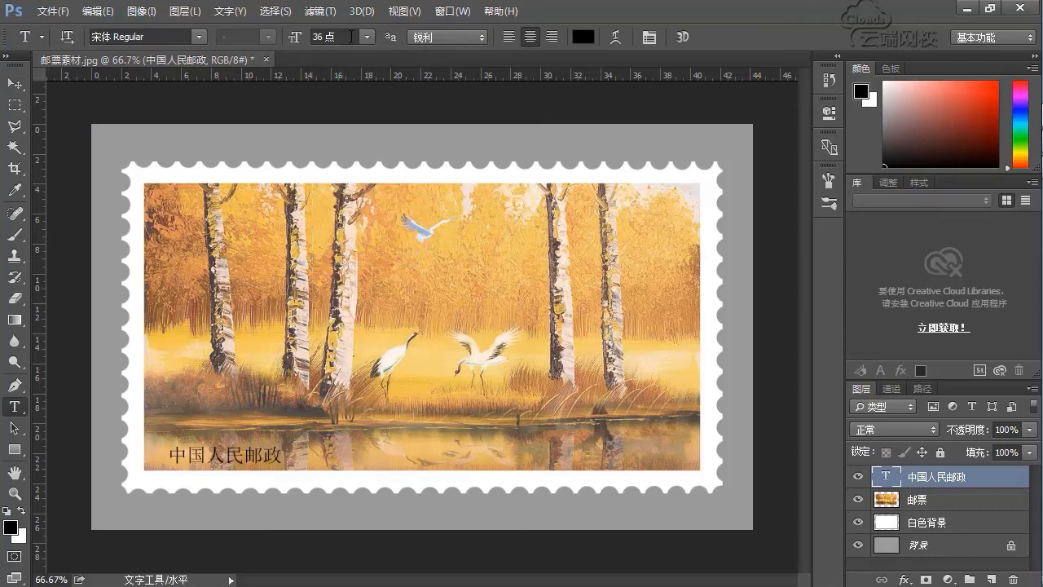
pyautogui.click(351, 37)
pyautogui.write('40')
pyautogui.press('Return')
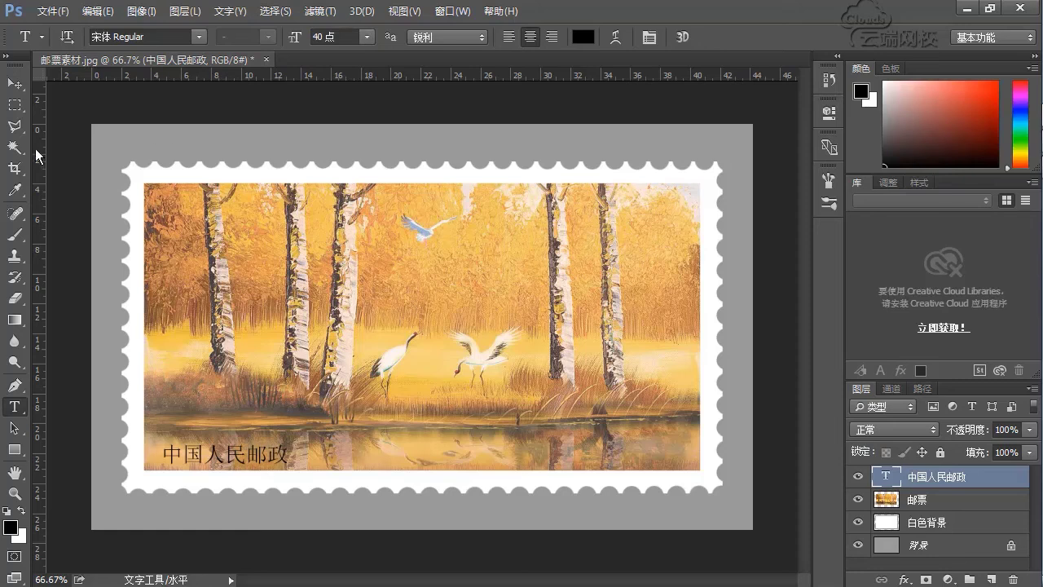
# Step: Reposition the resized 中国人民邮政 text close to the painting's lower-left corner, fine-tuning it in small steps
pyautogui.click(14, 84)
pyautogui.moveTo(235, 464); pyautogui.dragTo(229, 460)
pyautogui.press('Right')
pyautogui.press('Right')
pyautogui.press('Right')
pyautogui.press('Right')
pyautogui.press('Right')
pyautogui.press('Right')
pyautogui.press('Right')
pyautogui.press('Right')
pyautogui.press('Right')
pyautogui.press('Right')
pyautogui.press('Right')
pyautogui.press('Right')
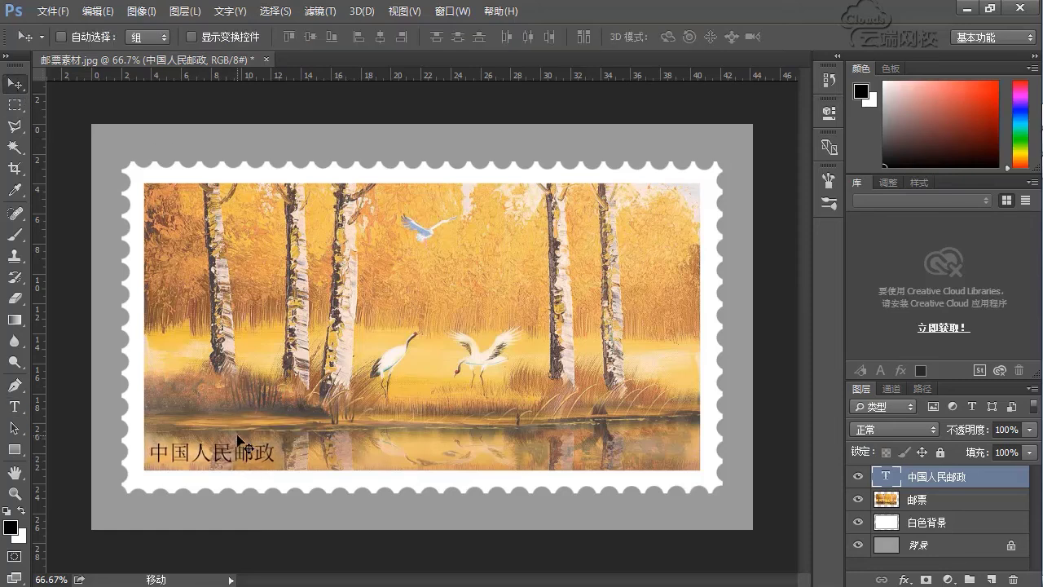
pyautogui.press('Down')
pyautogui.press('Down')
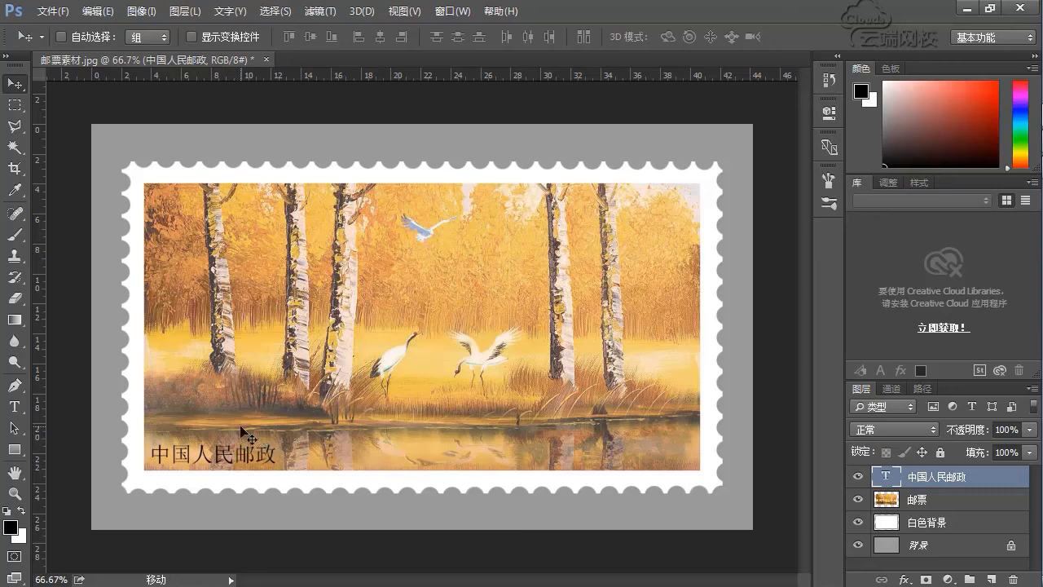
pyautogui.press('Left')
pyautogui.press('Down')
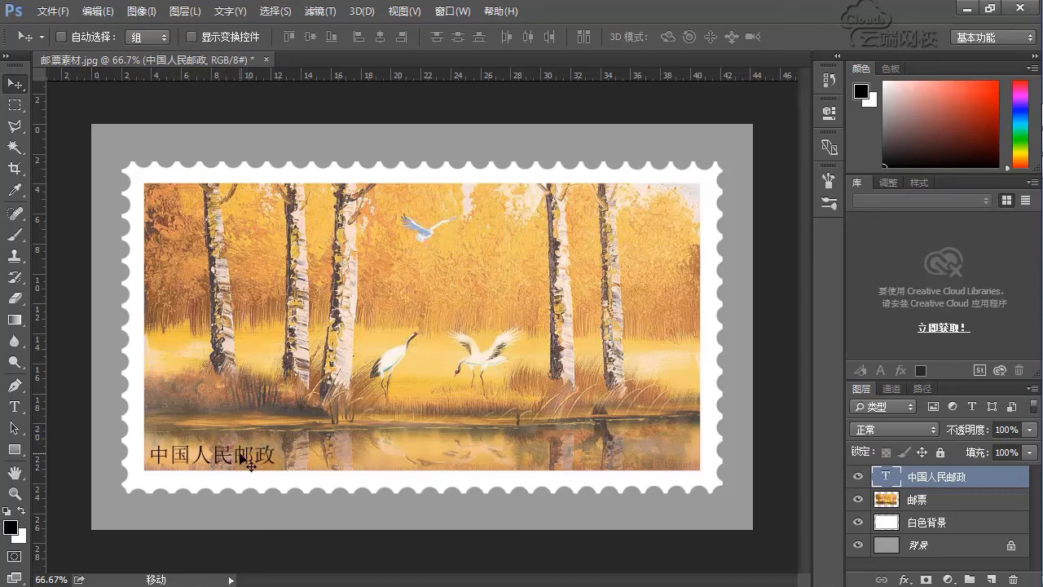
# Step: Duplicate the 中国人民邮政 text into the painting's upper-right area and replace the copy's wording with 80
pyautogui.moveTo(237, 460); pyautogui.dragTo(598, 256)
pyautogui.press('t')
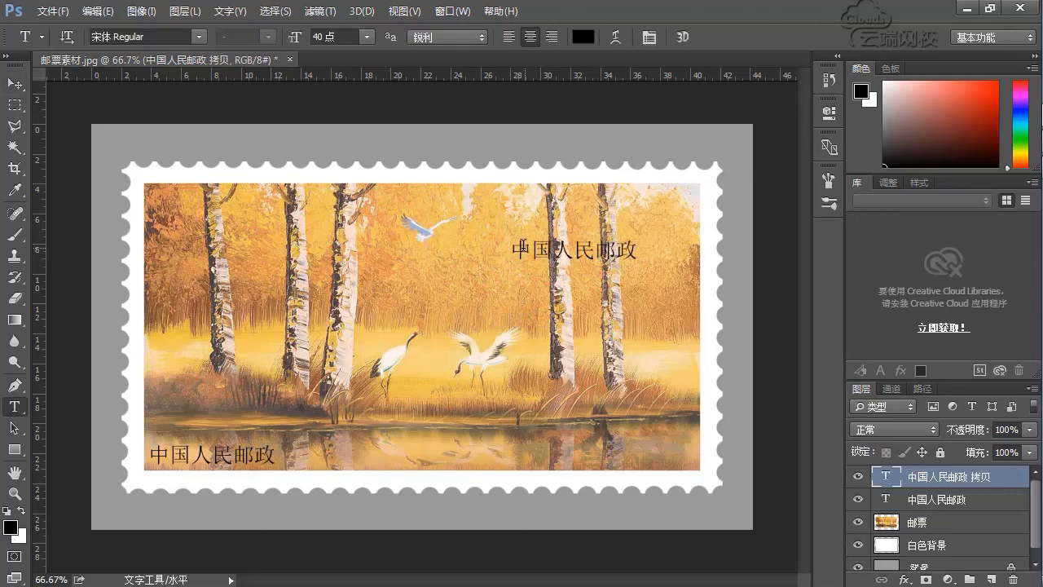
pyautogui.moveTo(513, 245); pyautogui.dragTo(672, 235)
pyautogui.write('80')
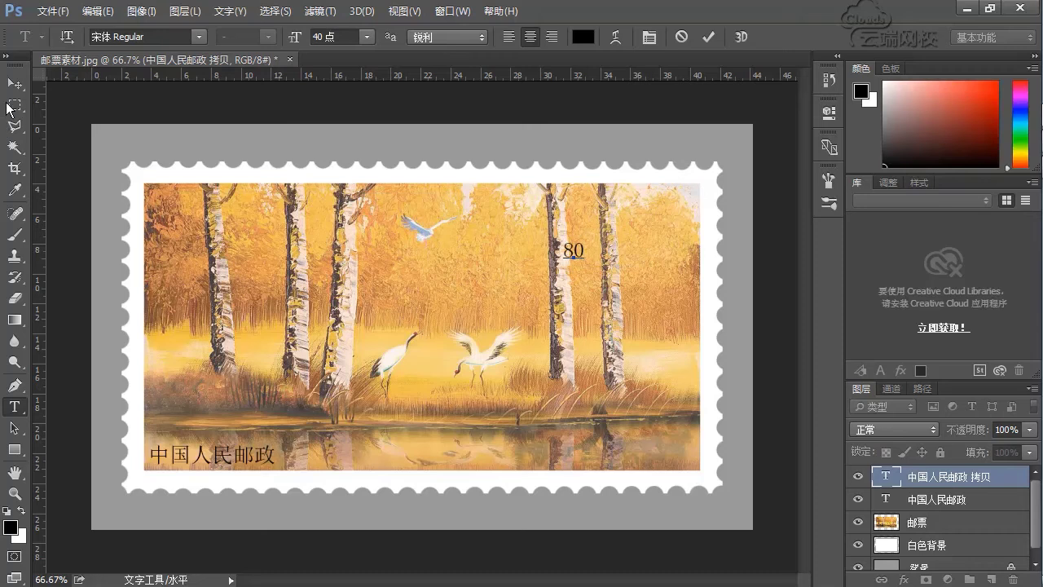
# Step: Enlarge the 80 proportionally to about 103 pt with Free Transform and place it in the painting's upper-right corner
pyautogui.click(13, 83)
pyautogui.moveTo(561, 252); pyautogui.dragTo(562, 259)
pyautogui.click(61, 37)
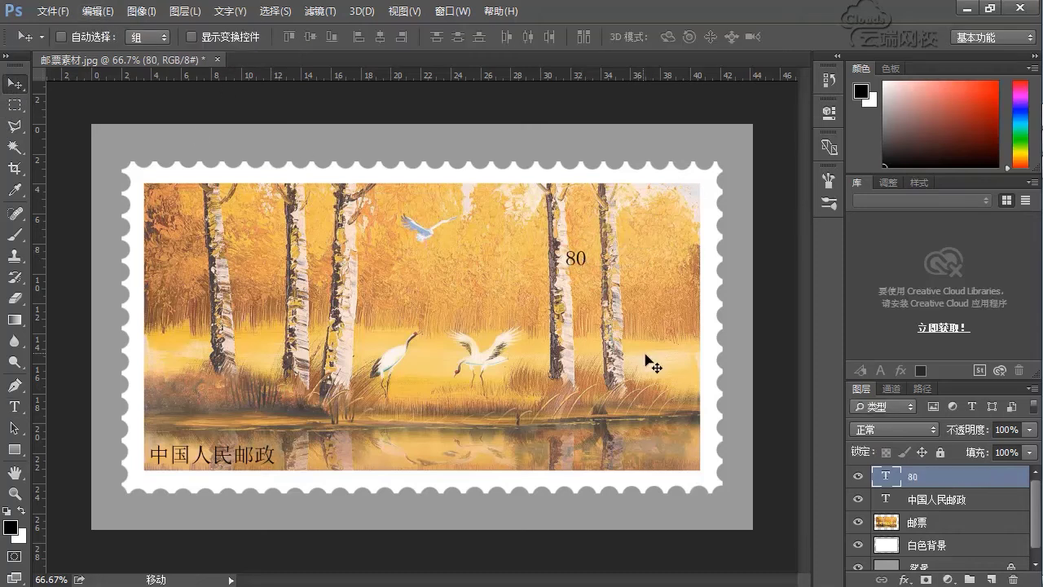
pyautogui.hotkey('ctrl', 't')
pyautogui.moveTo(593, 267); pyautogui.dragTo(652, 222)
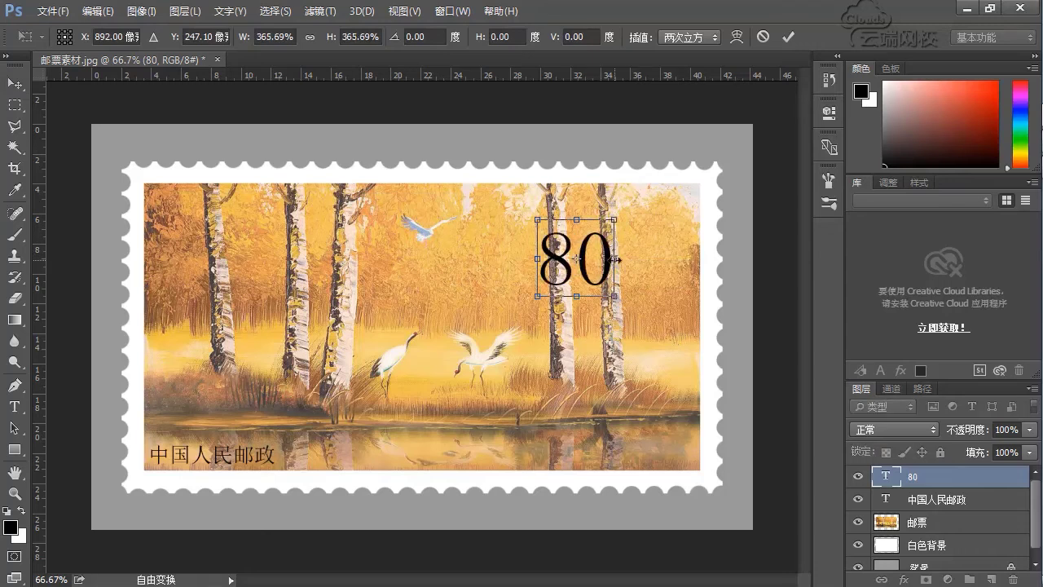
pyautogui.moveTo(615, 299); pyautogui.dragTo(649, 347)
pyautogui.press('Return')
# Step: Make a copy of the 80 below the original and replace the copy's text with 分
pyautogui.press('t')
pyautogui.doubleClick(666, 316)
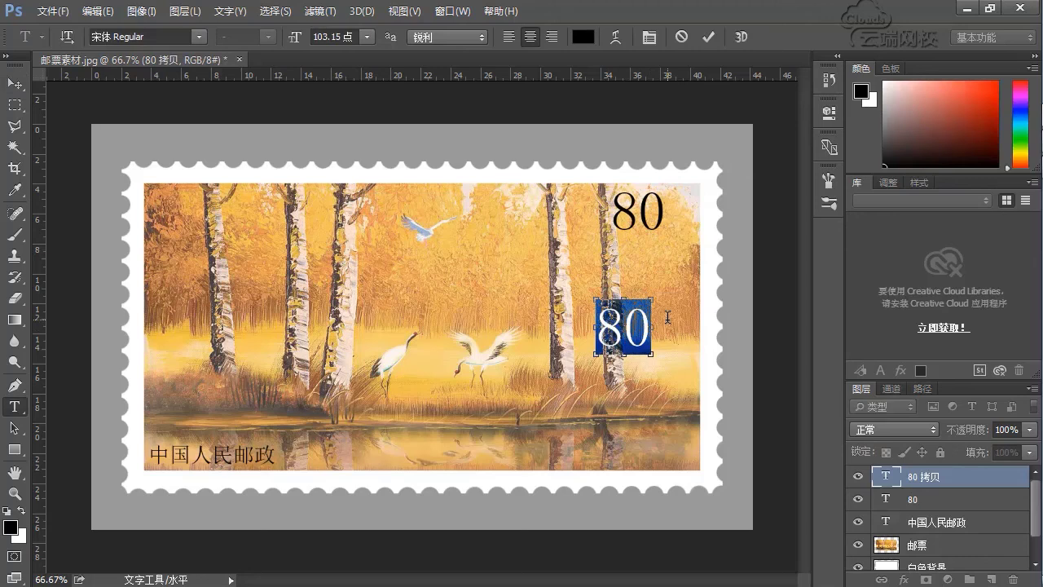
pyautogui.write('fen')
pyautogui.press('space')
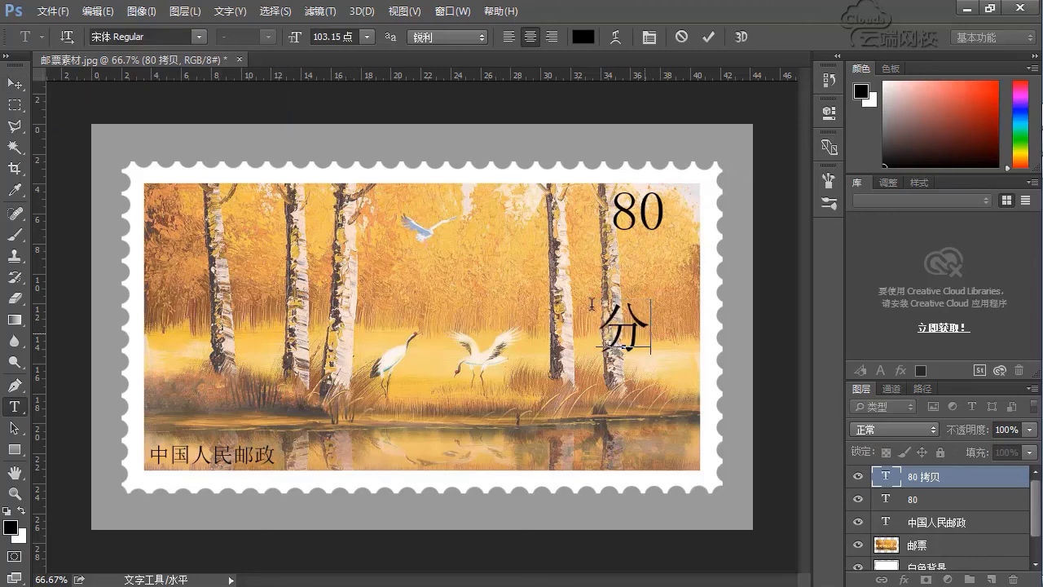
# Step: Shrink the 分 with Free Transform and place it as a small superscript just right of the 80's top
pyautogui.click(14, 83)
pyautogui.hotkey('ctrl', 't')
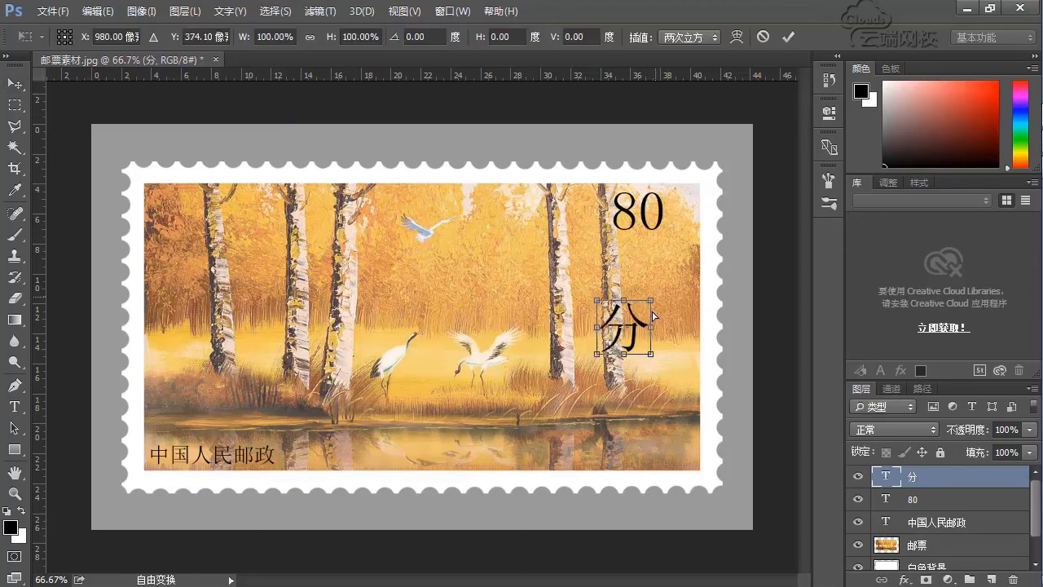
pyautogui.moveTo(597, 299); pyautogui.dragTo(692, 204)
pyautogui.press('Return')
pyautogui.press('Left')
pyautogui.press('Left')
pyautogui.press('Left')
pyautogui.press('Left')
pyautogui.press('Left')
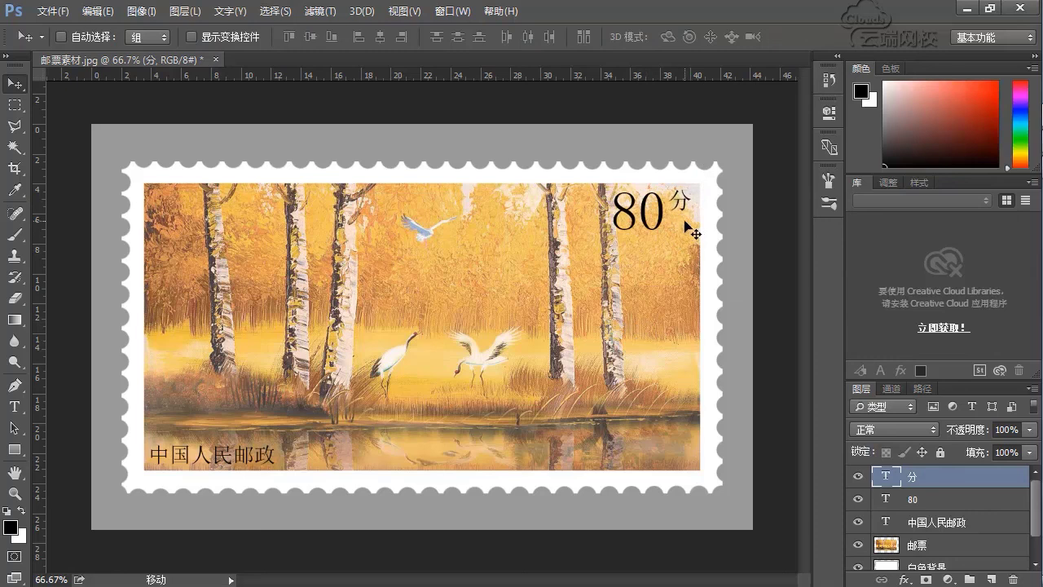
pyautogui.hotkey('ctrl', 't')
pyautogui.moveTo(690, 213); pyautogui.dragTo(689, 211)
pyautogui.press('Return')
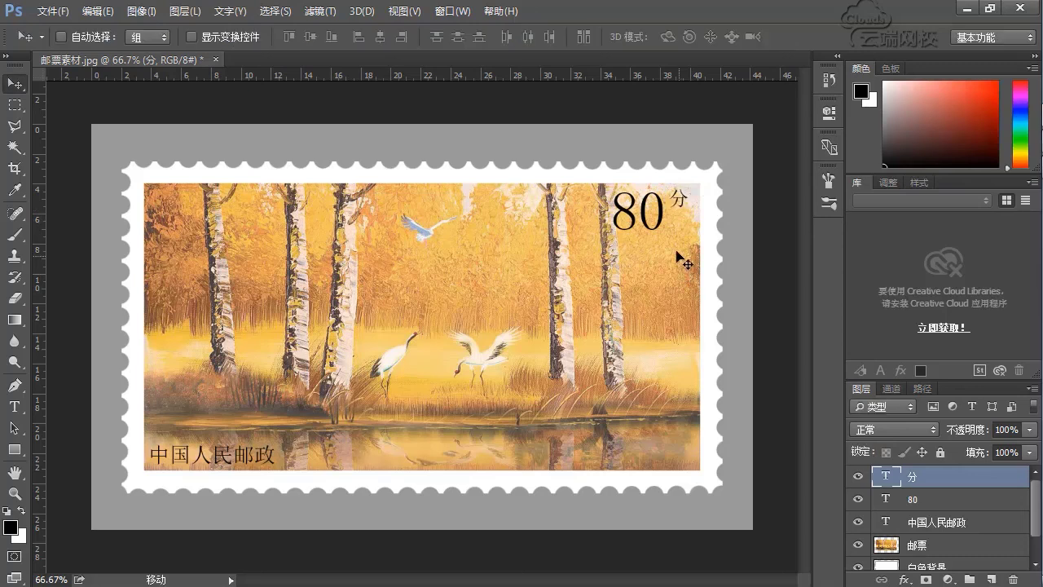
# Step: Enlarge the 80 slightly toward its lower left with Free Transform, then select the 分 layer
pyautogui.rightClick(670, 229)
pyautogui.click(684, 236)
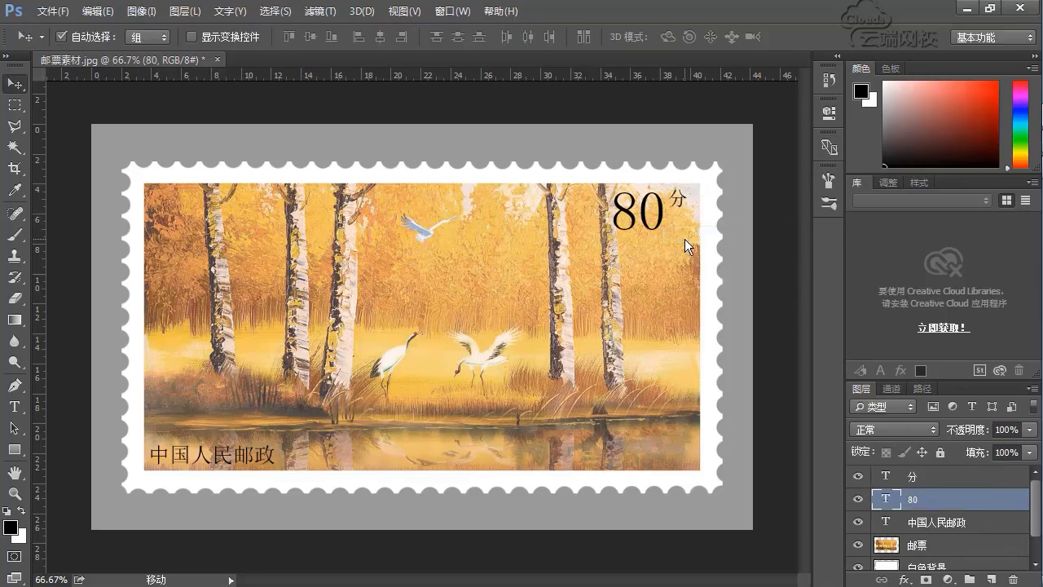
pyautogui.hotkey('ctrl', 't')
pyautogui.moveTo(611, 236); pyautogui.dragTo(604, 245)
pyautogui.press('Return')
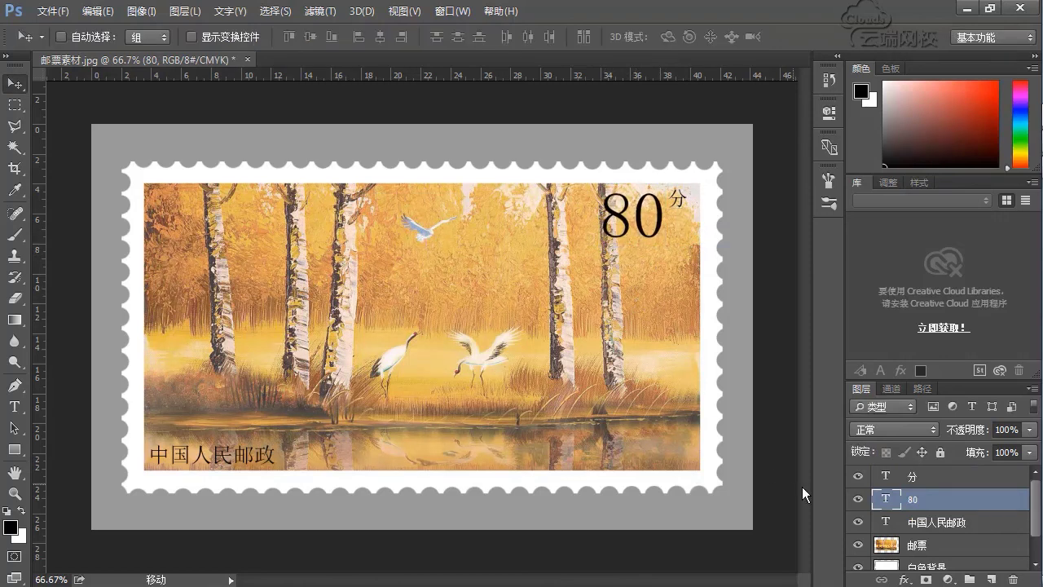
pyautogui.click(918, 479)
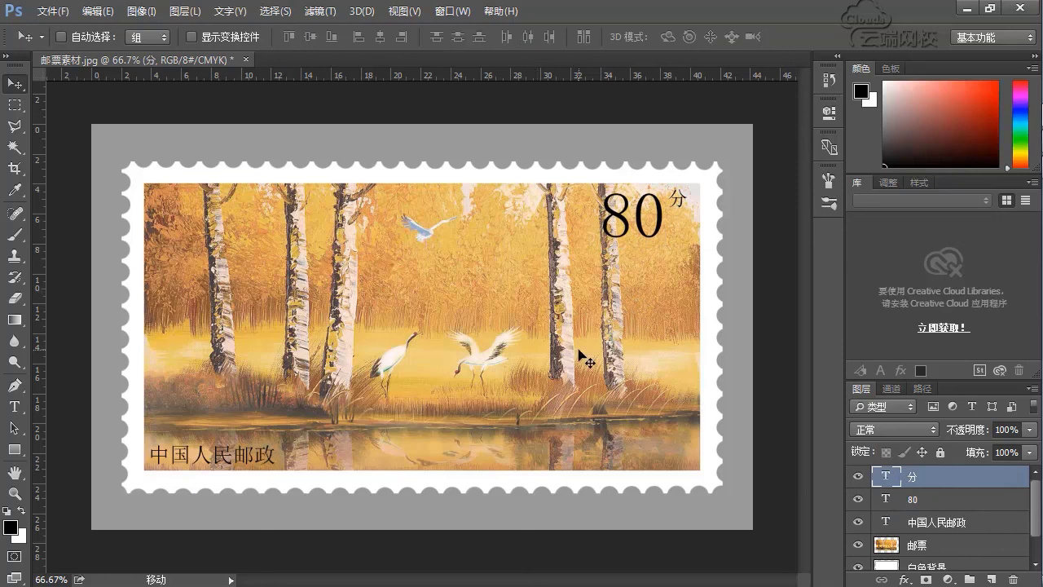